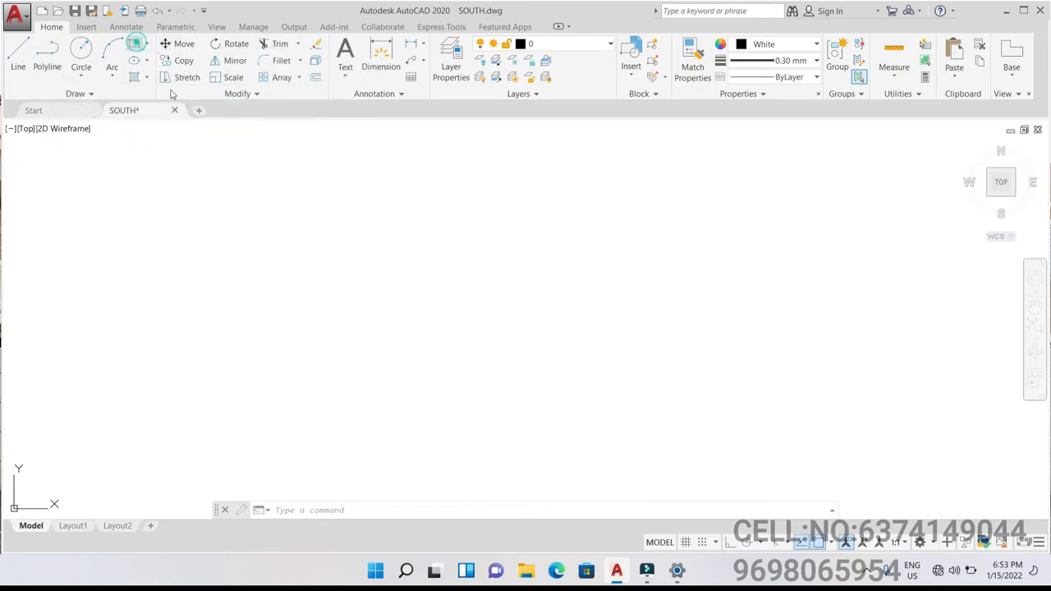
Draw a rectangle in the empty drawing by picking its upper-left and lower-right corners.
left_click(298, 206)
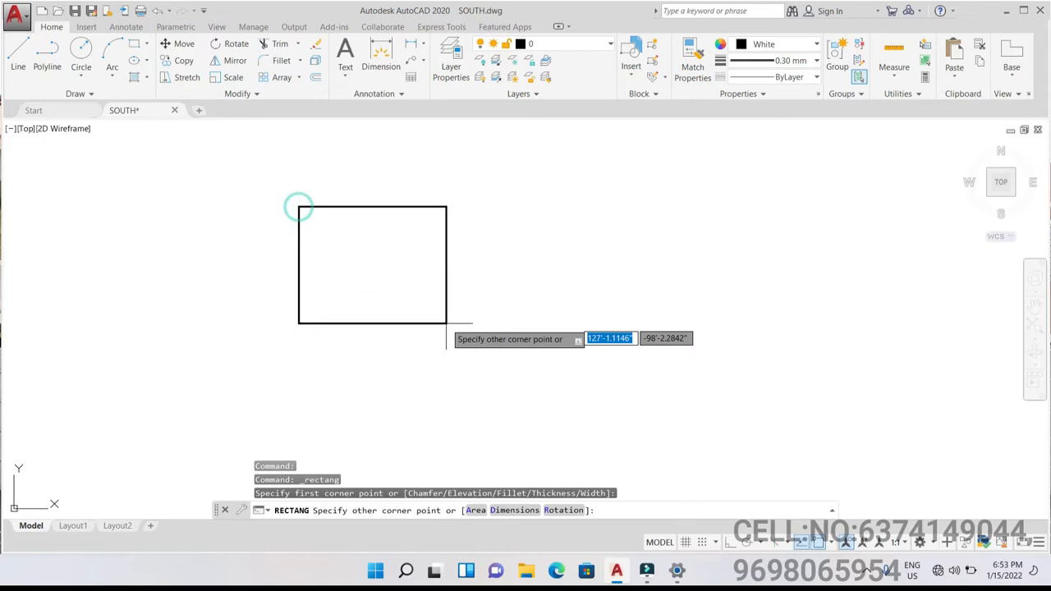
left_click(579, 364)
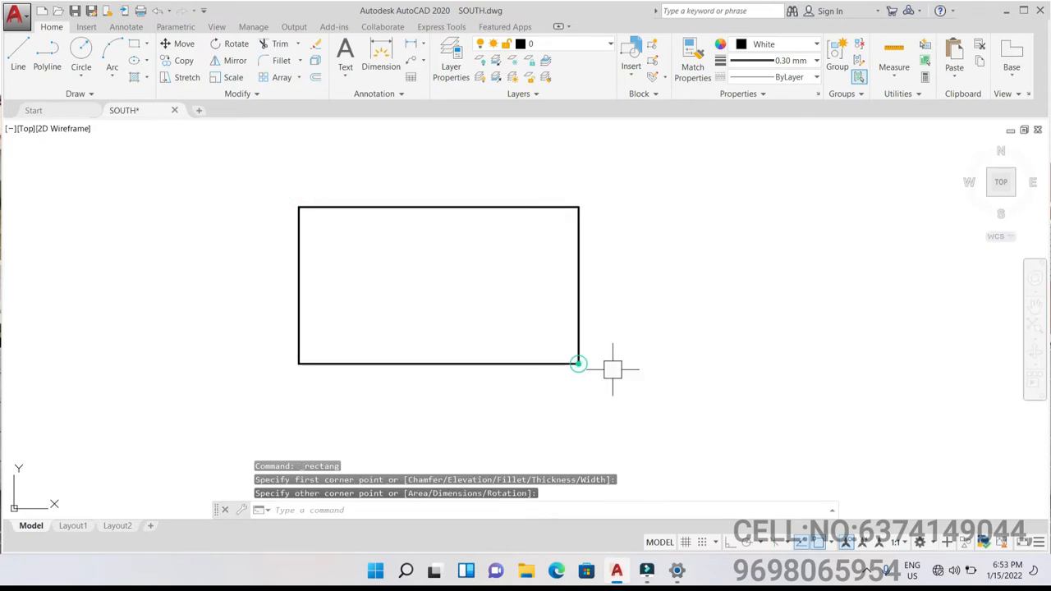
Move the rectangle to the right, using its lower-left corner as the base point.
scroll(436, 279, "down", 2)
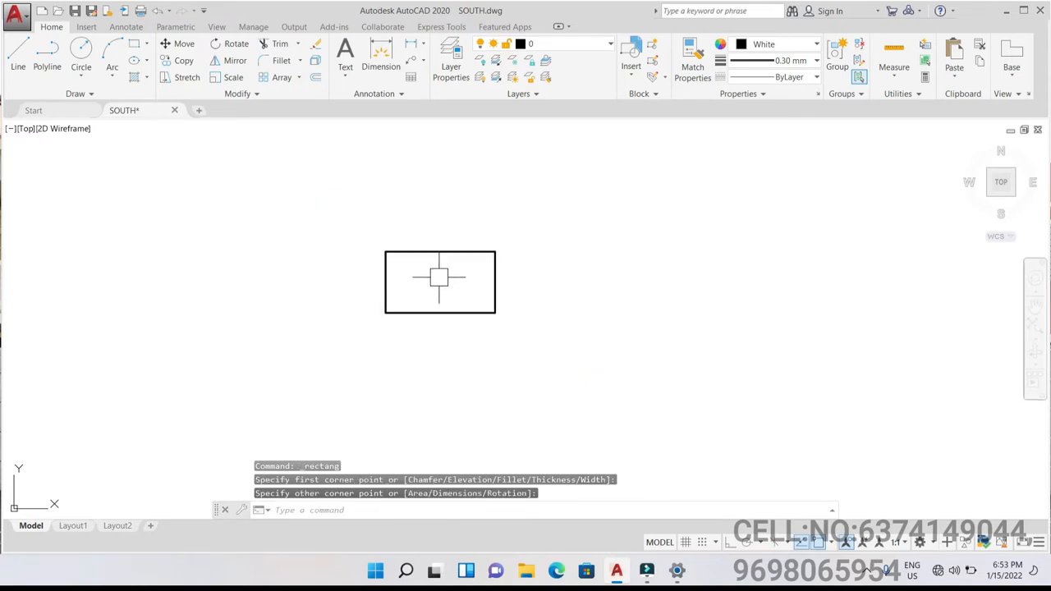
left_click(487, 351)
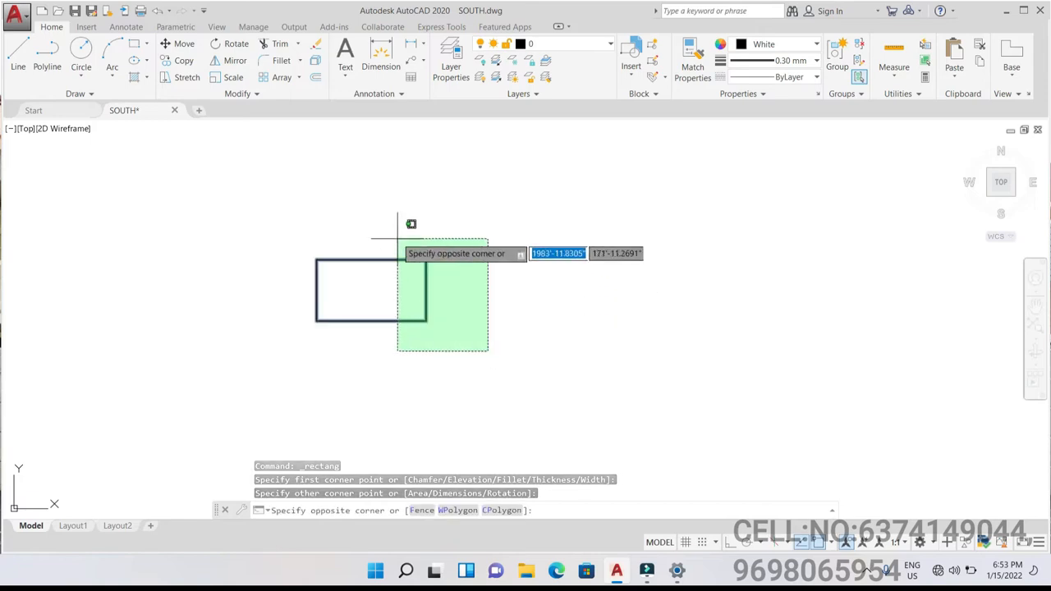
left_click(399, 227)
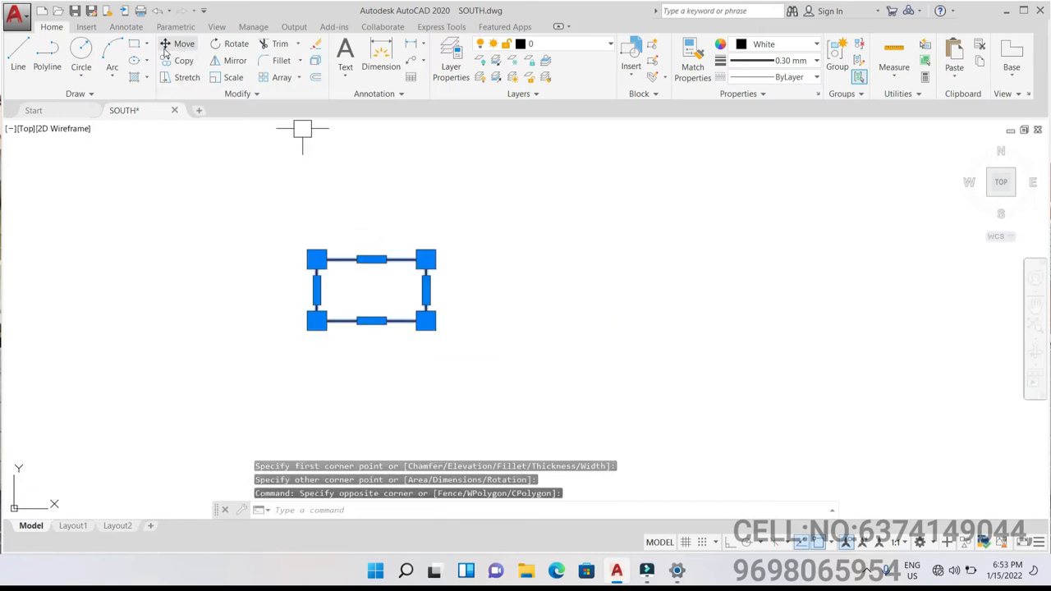
left_click(168, 46)
left_click(317, 320)
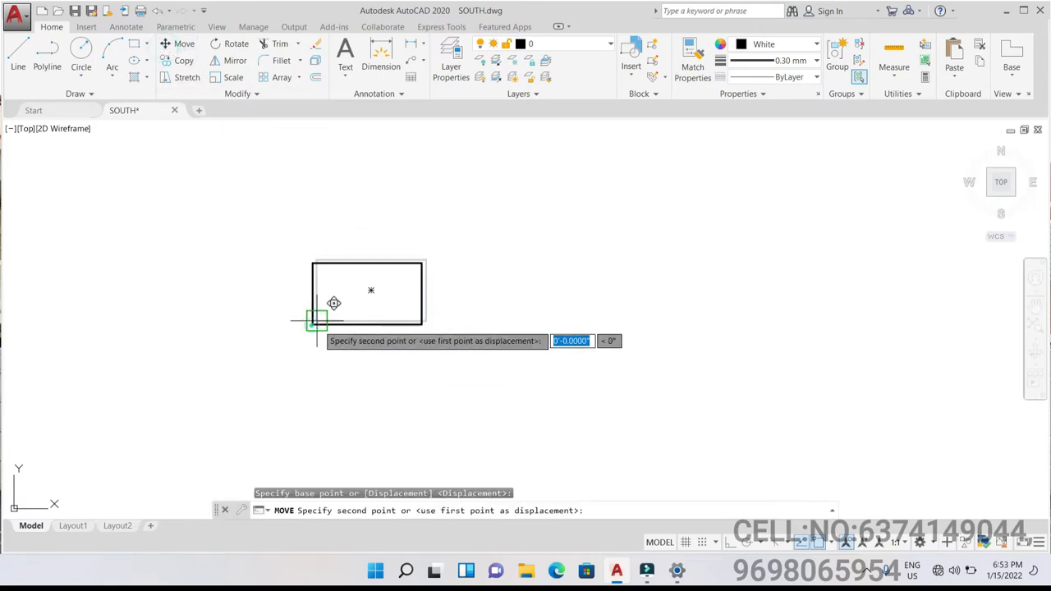
left_click(570, 329)
Move the rectangle back to the left and slightly up from its lower-left corner.
left_click(615, 346)
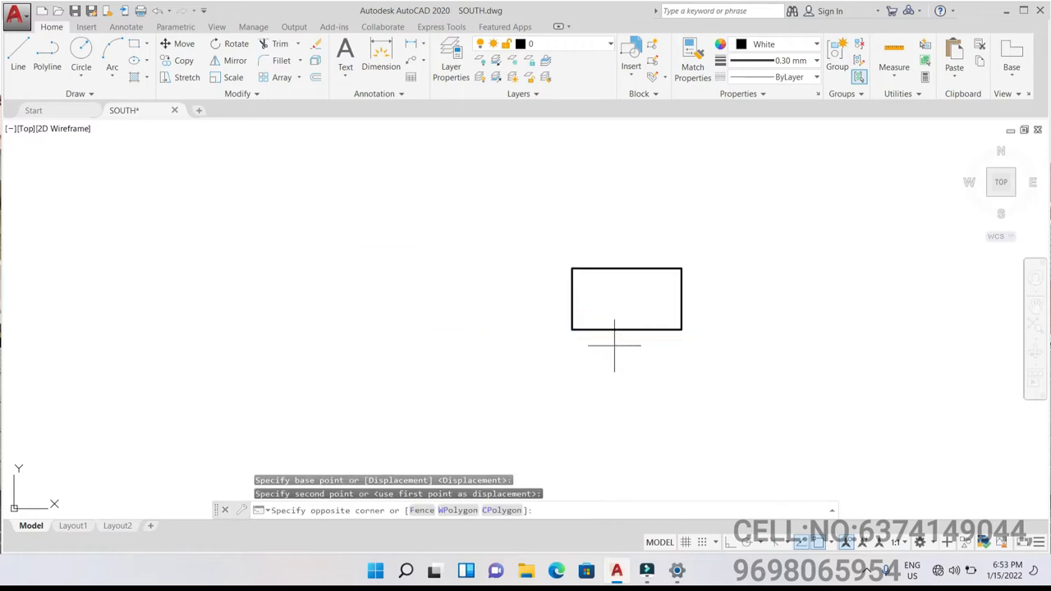
left_click(569, 300)
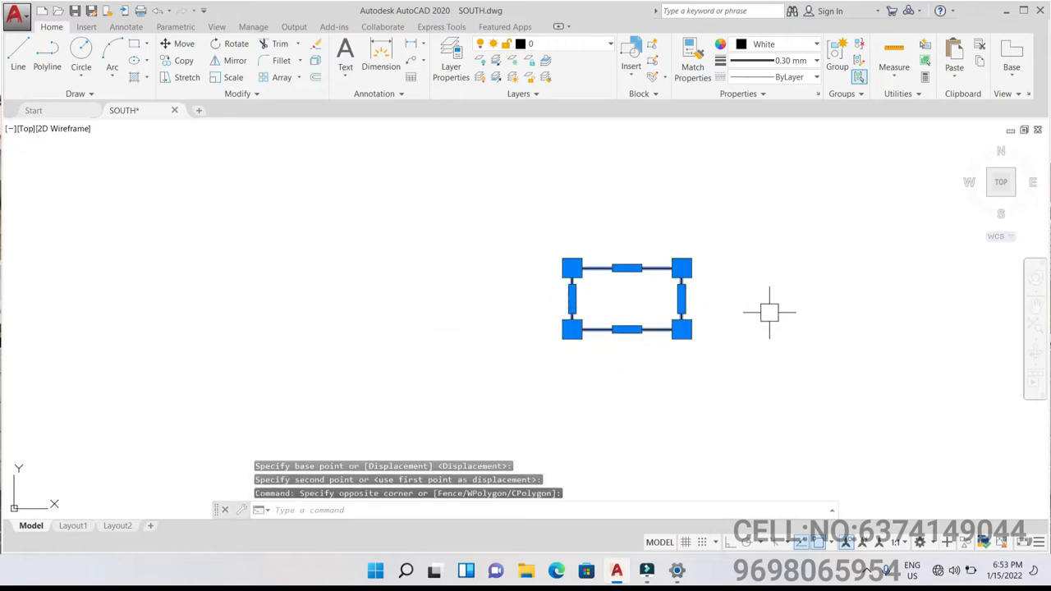
left_click(184, 45)
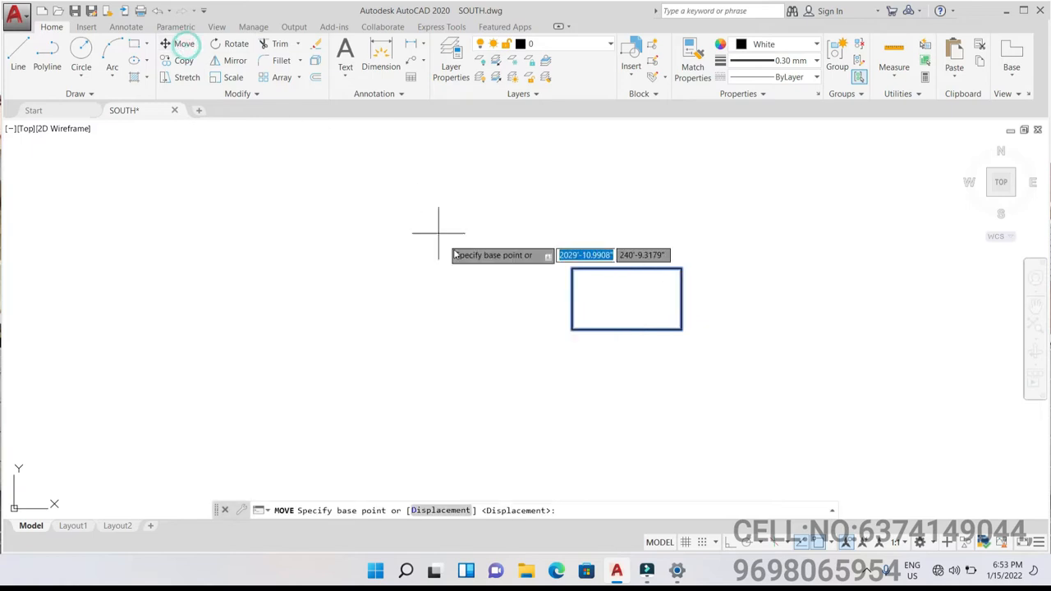
left_click(572, 330)
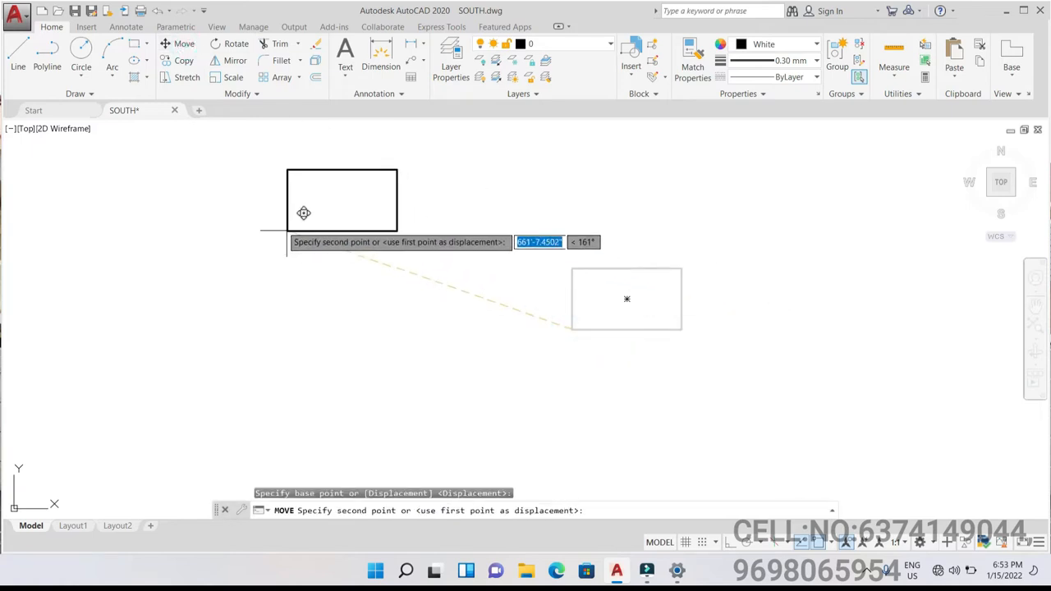
left_click(232, 251)
Move the rectangle by its lower-left corner to a point beyond its right side and slightly lower.
scroll(175, 172, "up", 4)
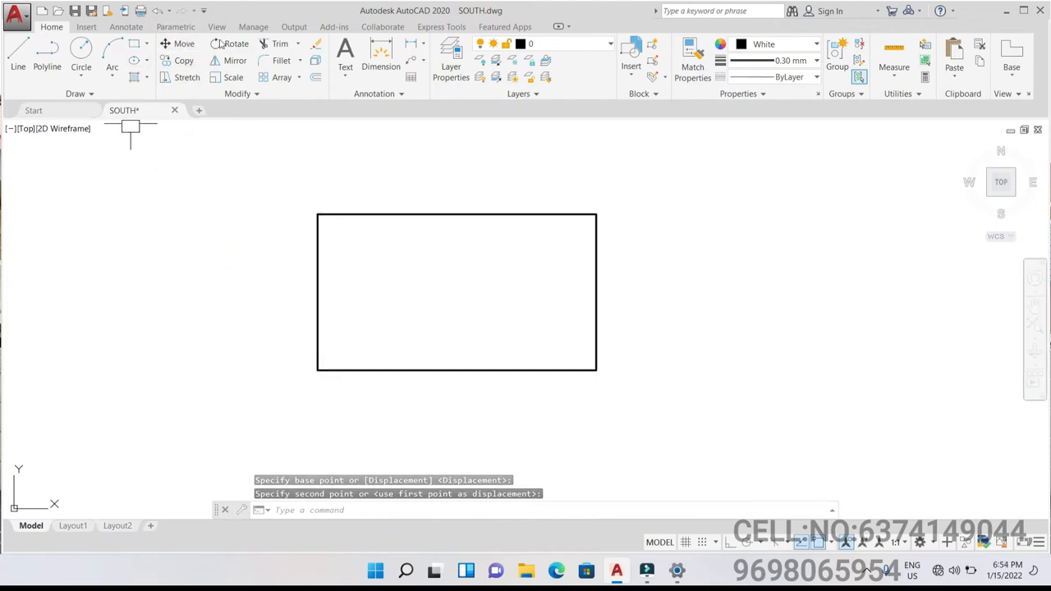
left_click(376, 284)
left_click(278, 224)
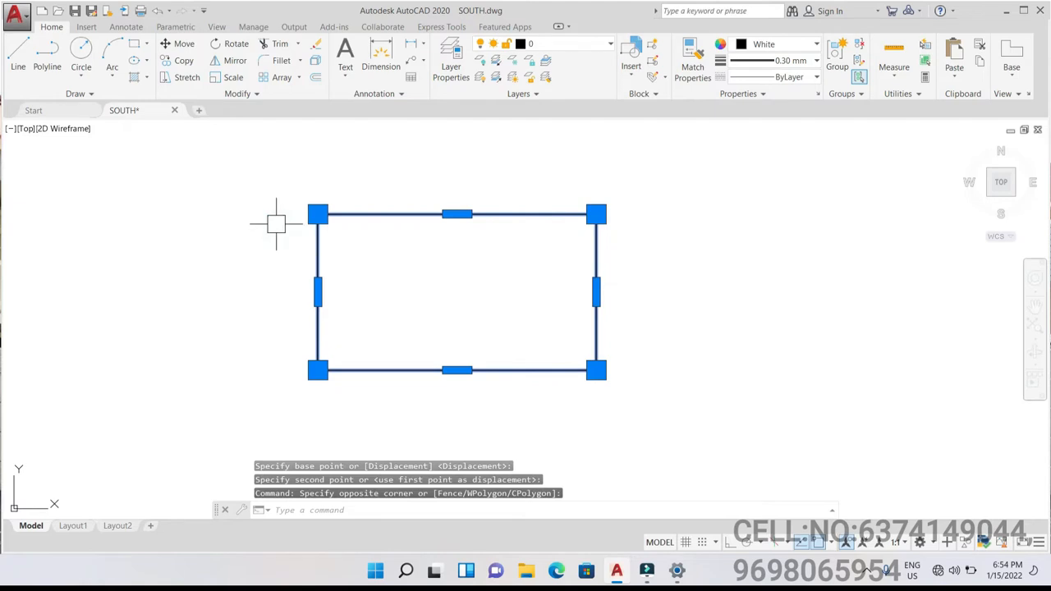
right_click(276, 223)
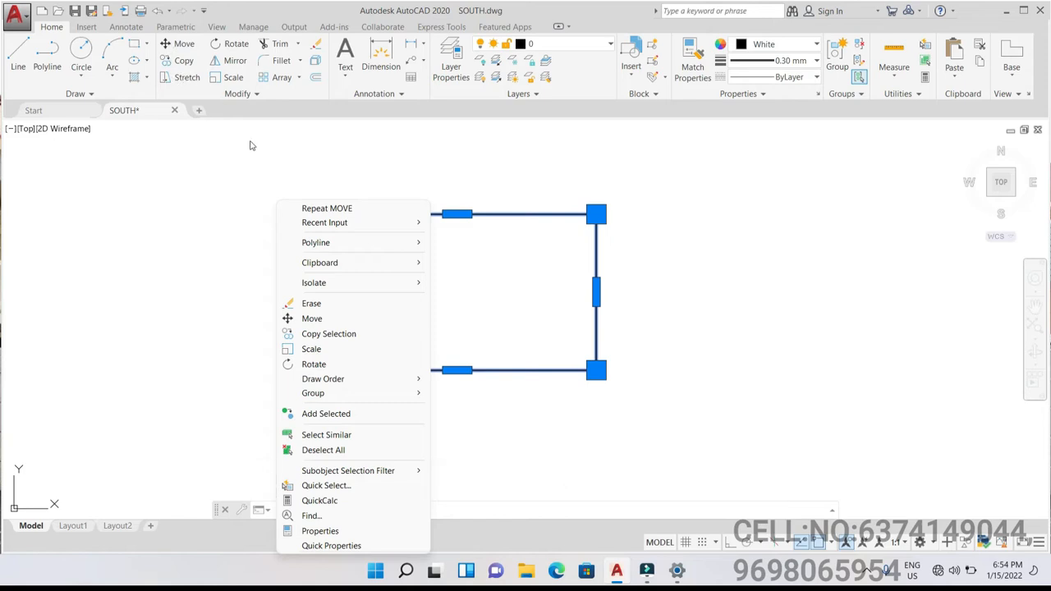
left_click(309, 327)
left_click(315, 368)
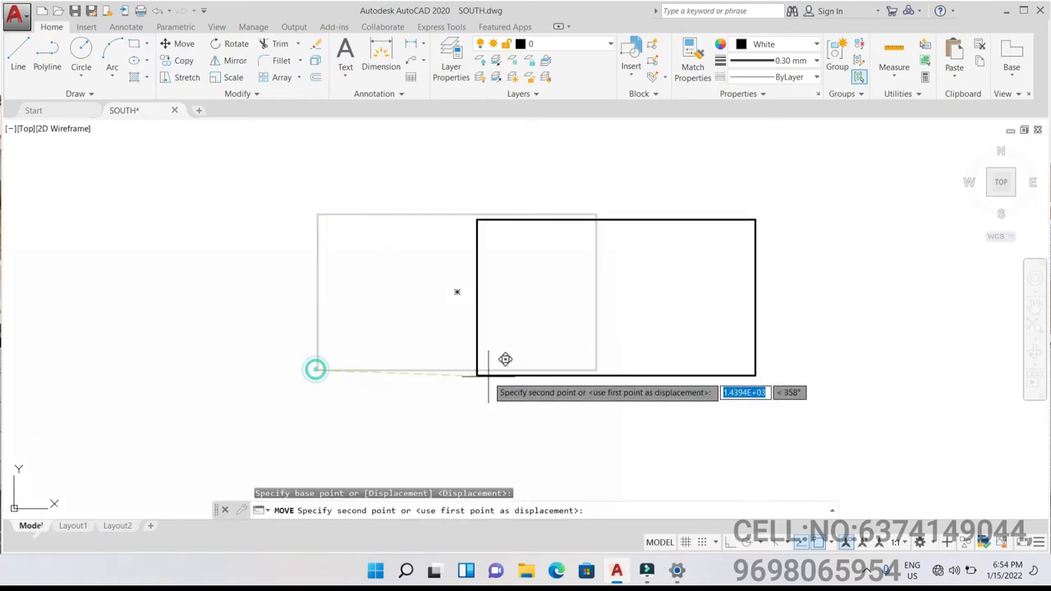
left_click(682, 387)
Move the rectangle by its lower-left corner to the left and slightly up, leaving nothing selected.
left_click(743, 416)
left_click(715, 333)
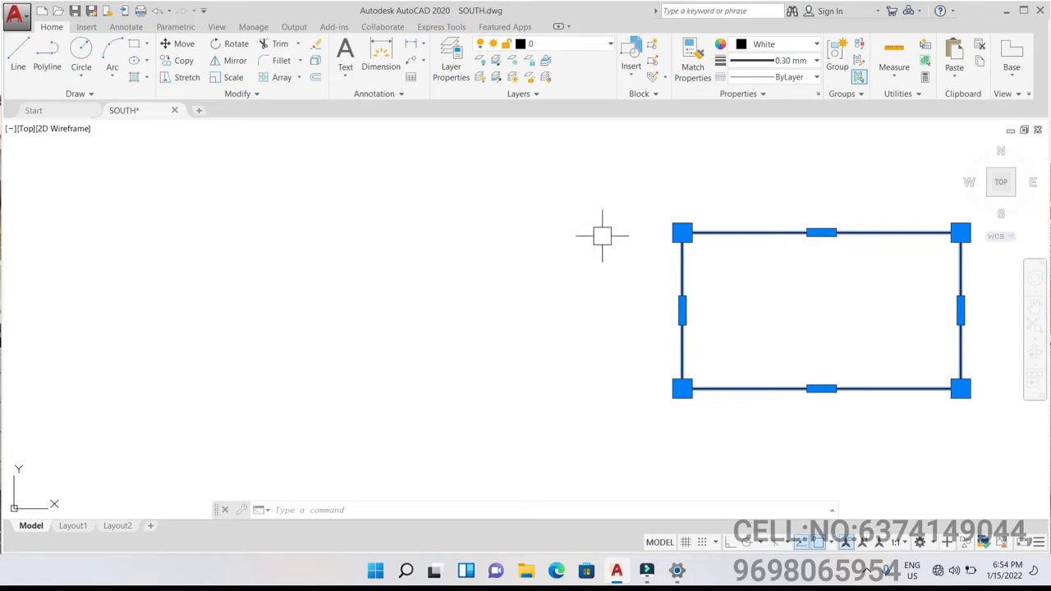
right_click(602, 237)
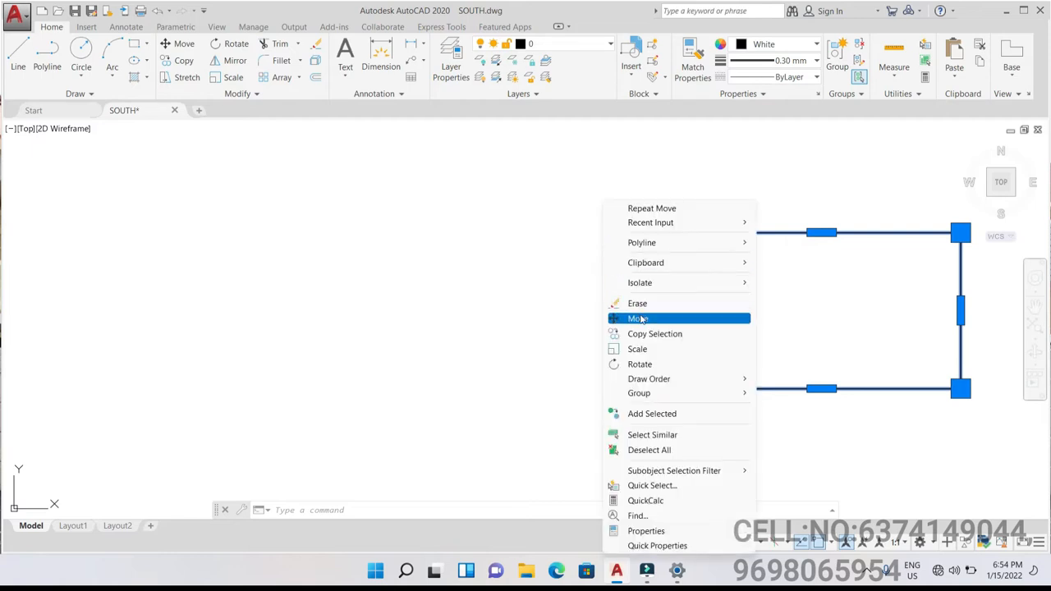
left_click(637, 319)
left_click(681, 387)
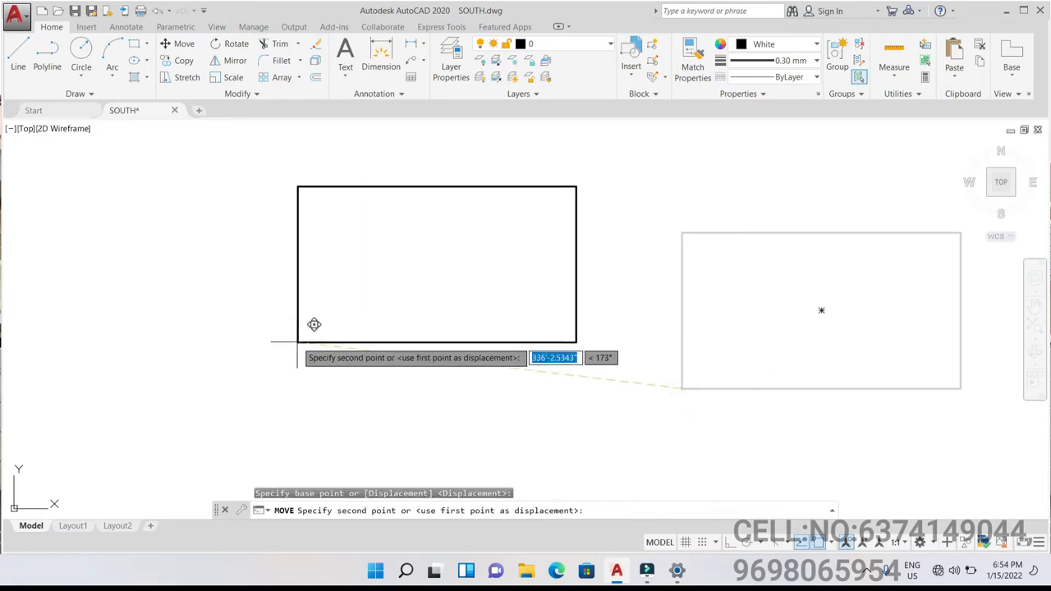
left_click(296, 343)
left_click(347, 368)
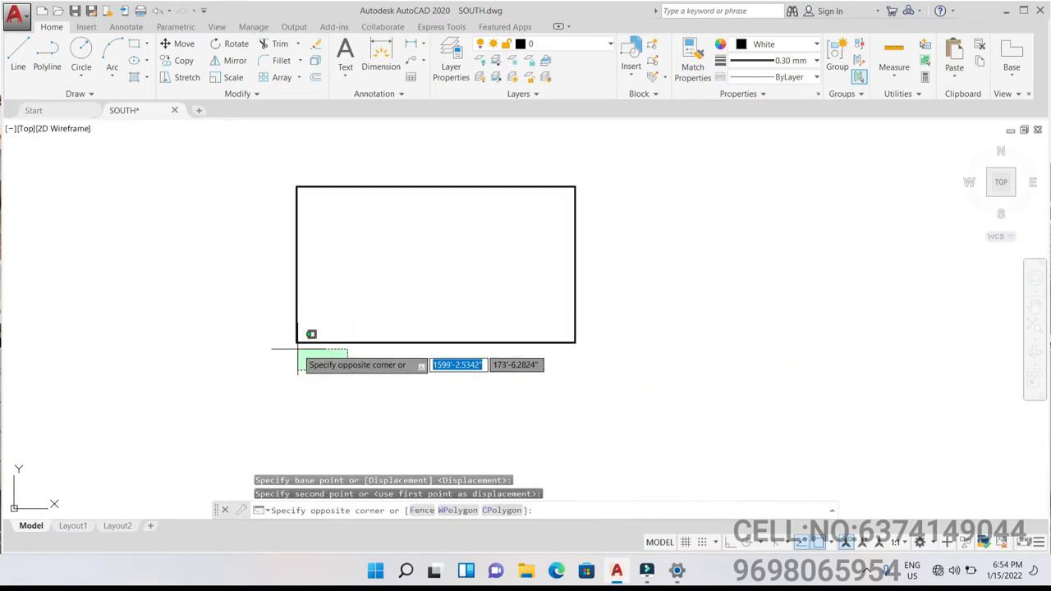
key("Escape")
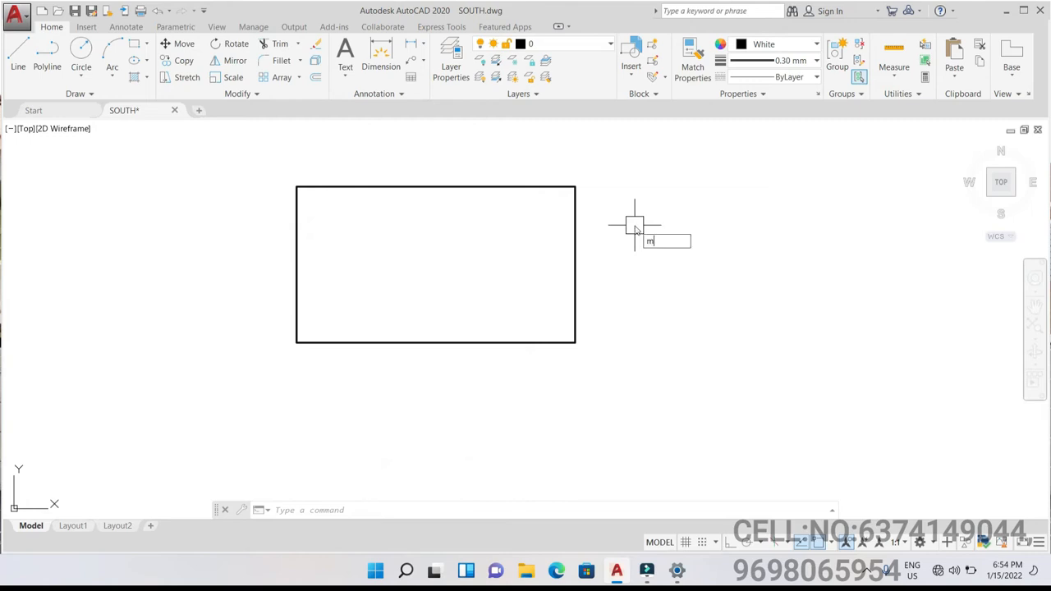
Use the Move command to shift the rectangle far to the right, with its lower-right corner as base point.
key("Return")
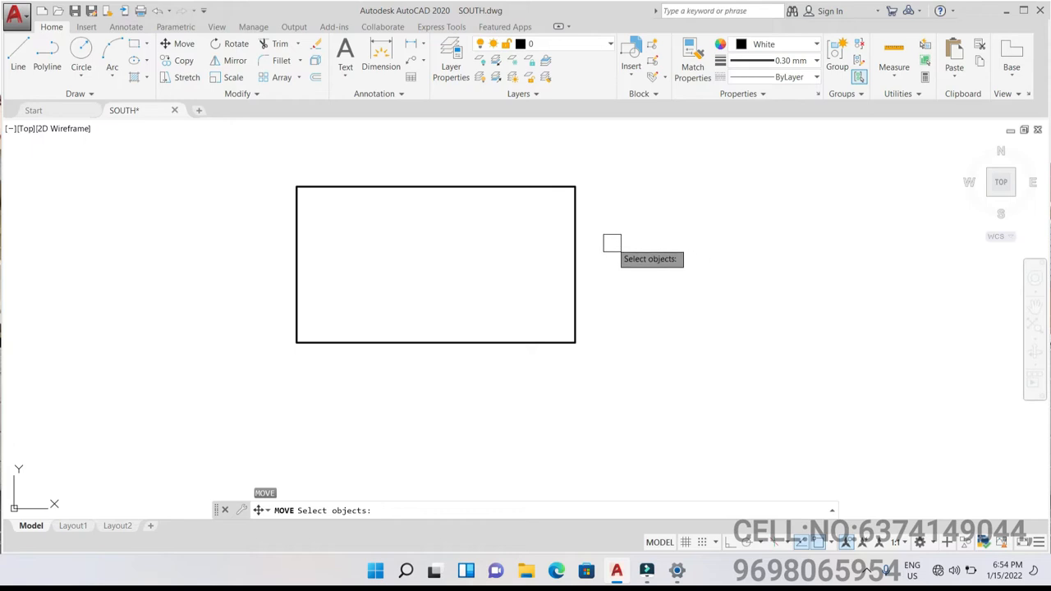
left_click(578, 233)
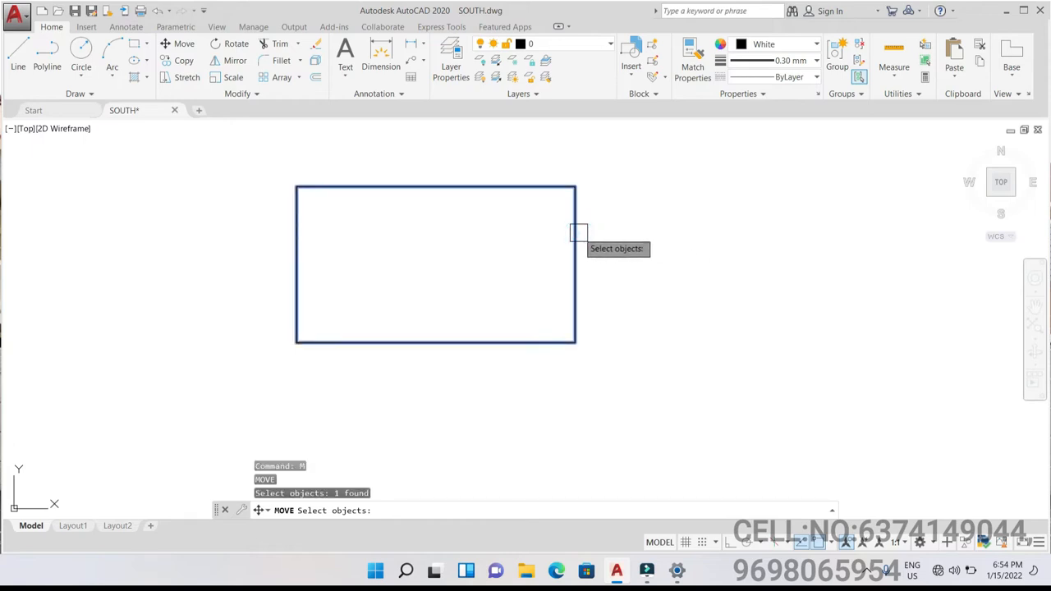
key("Return")
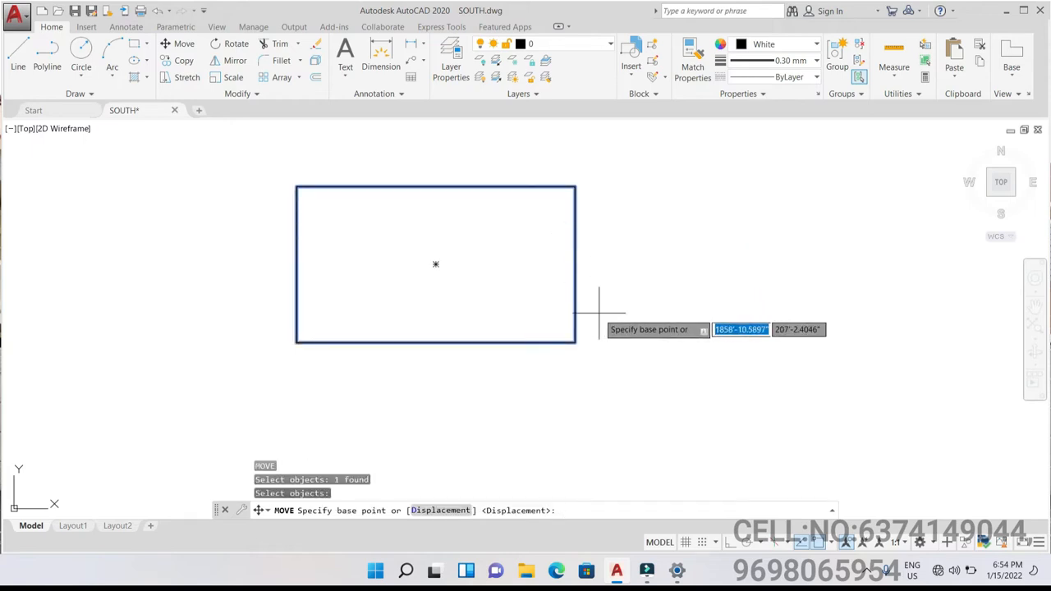
left_click(570, 343)
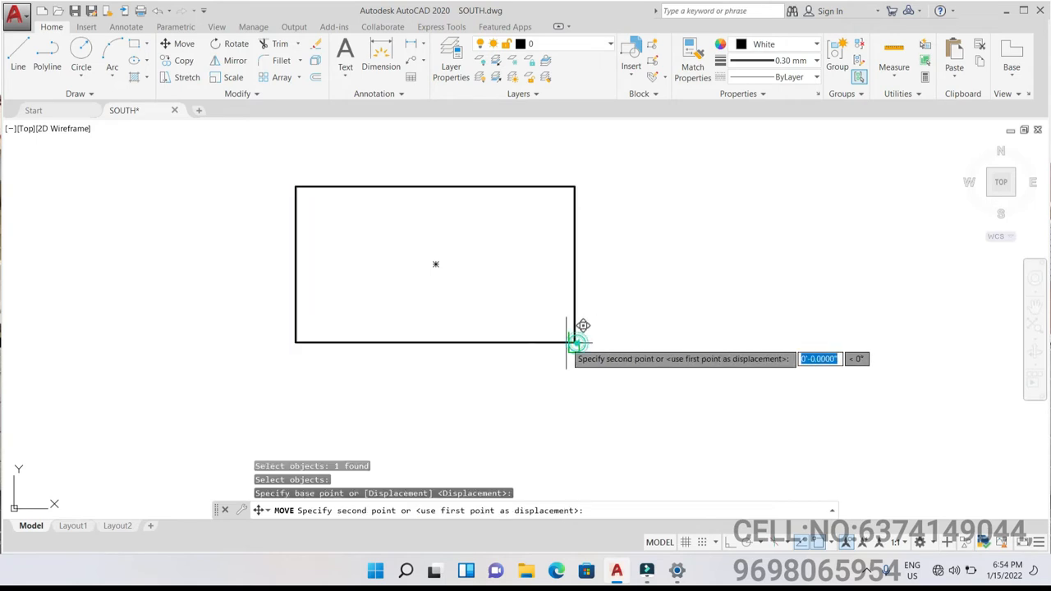
scroll(392, 320, "down", 5)
left_click(695, 335)
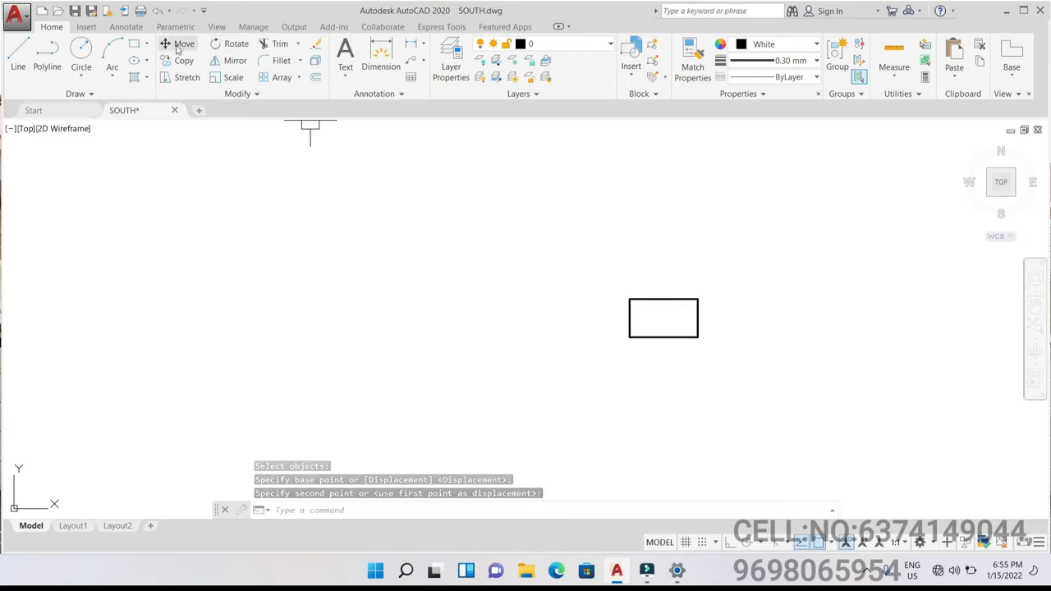
Select the rectangle, review the Move option among its context commands, and clear the selection.
right_click(475, 225)
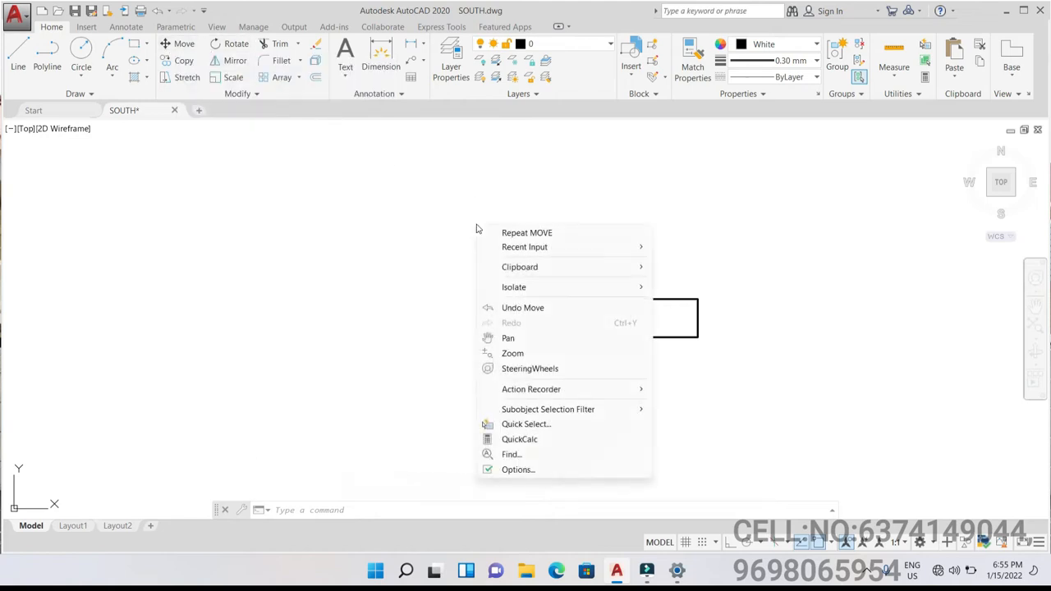
left_click(733, 294)
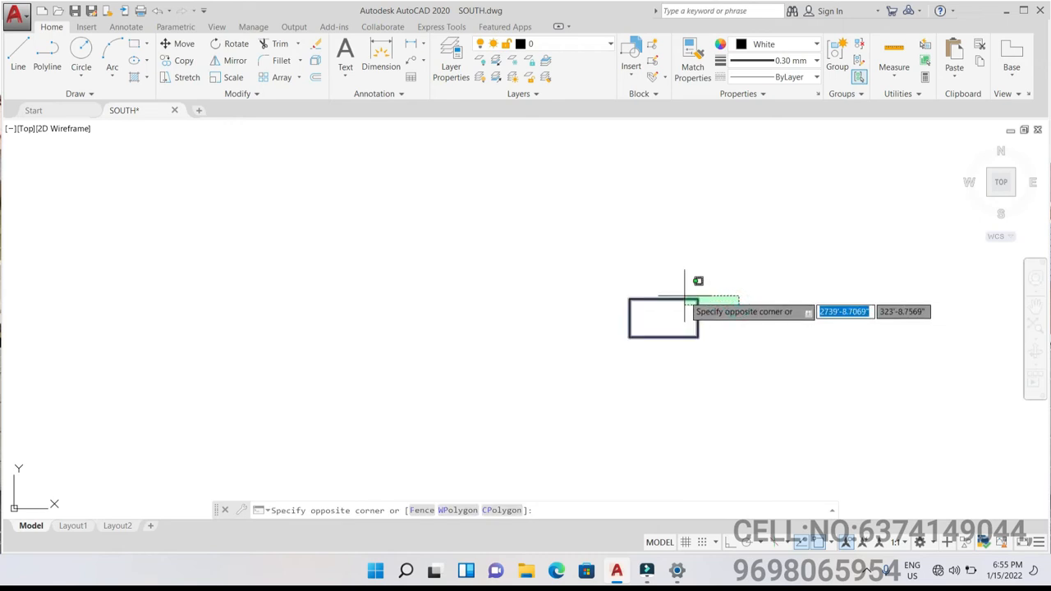
right_click(768, 241)
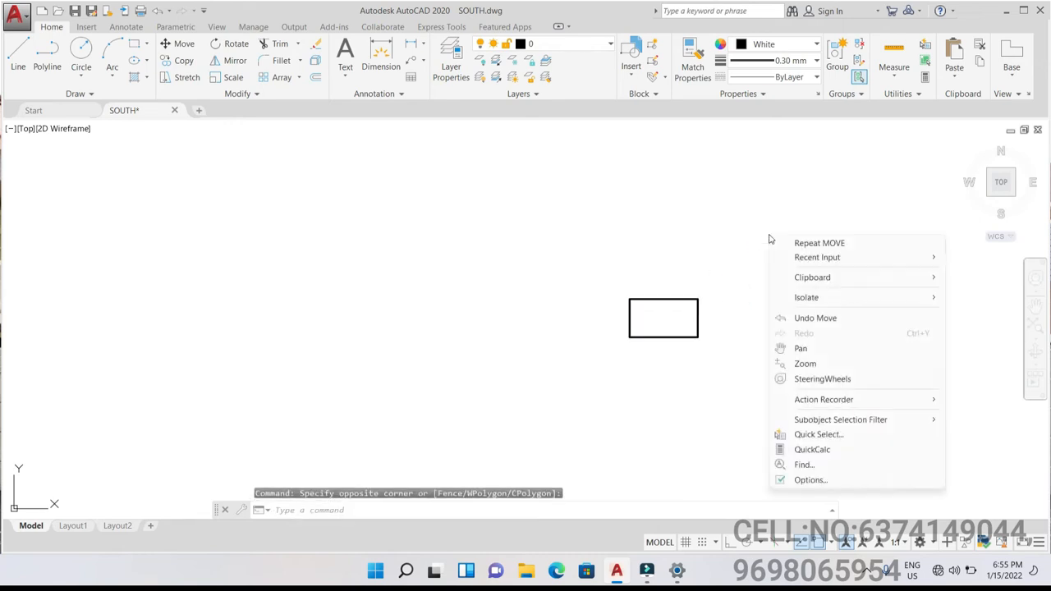
left_click(733, 253)
left_click(732, 306)
scroll(744, 326, "up", 4)
left_click(706, 317)
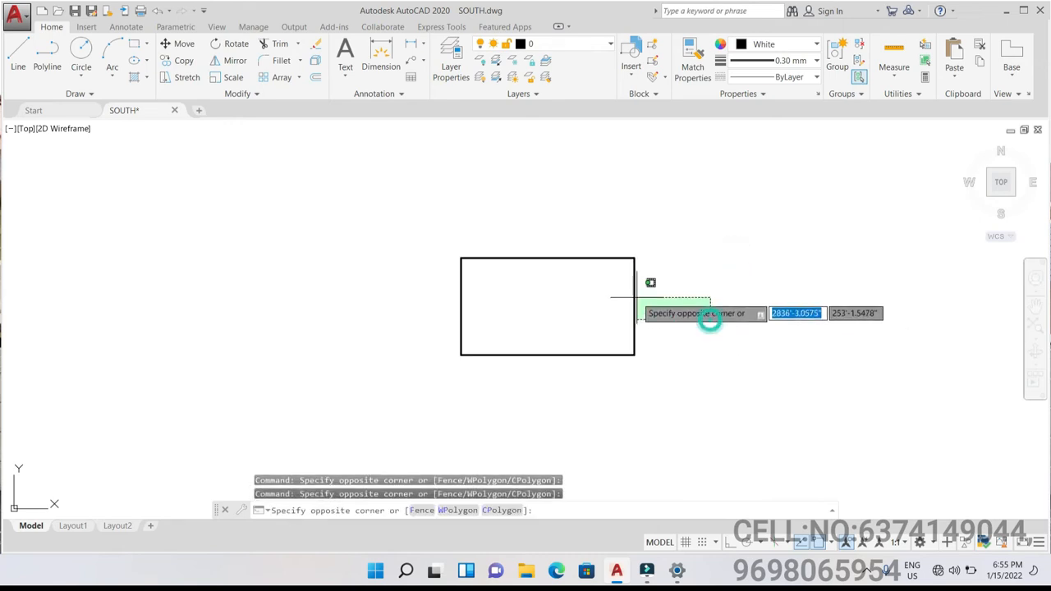
left_click(625, 293)
right_click(625, 291)
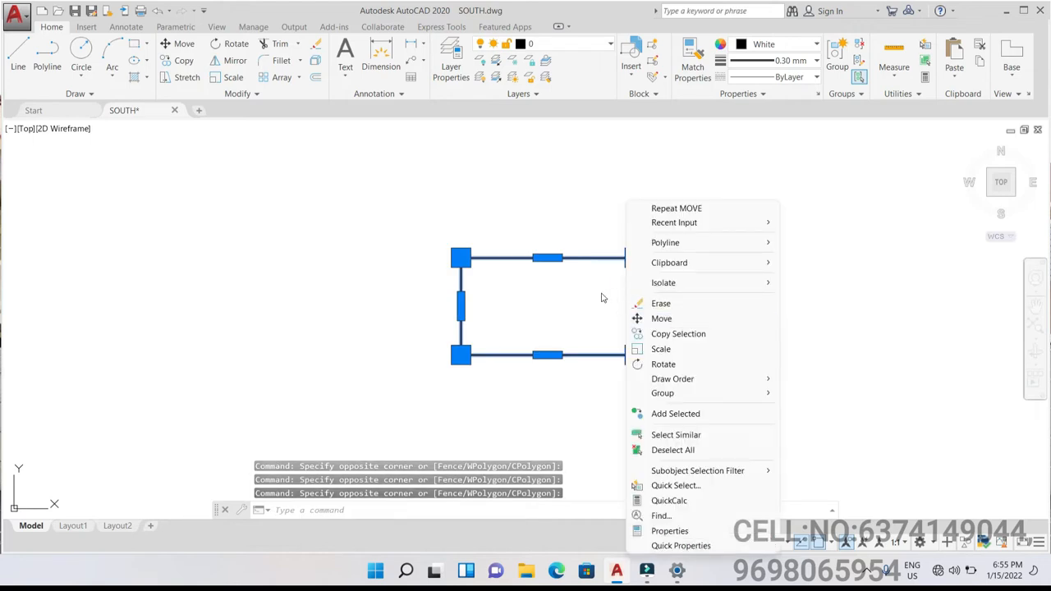
key("Escape")
key("Escape")
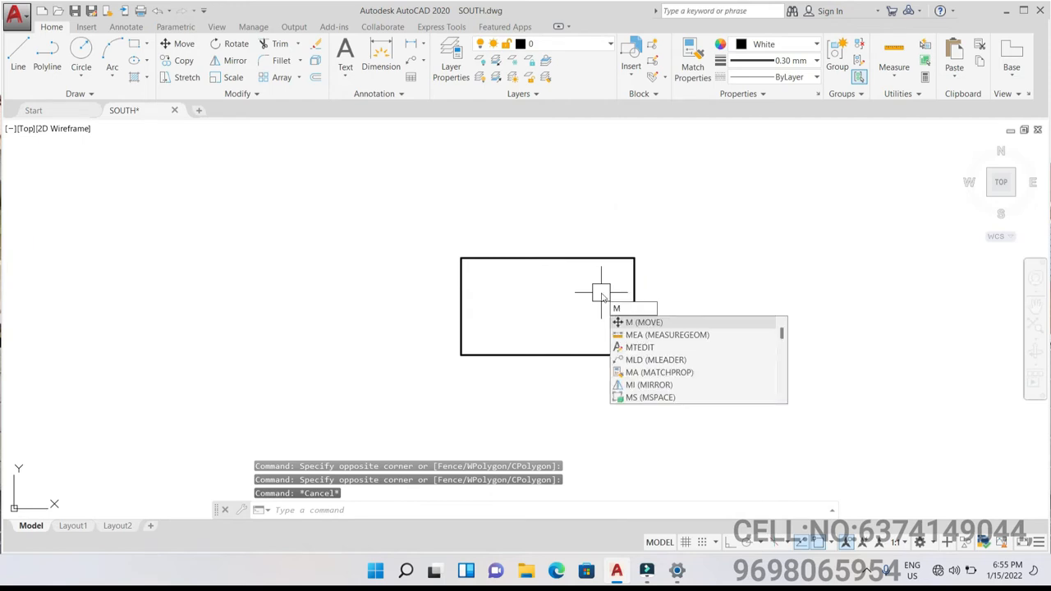
Move the rectangle horizontally to the left with the Move command, using its upper-right corner as base point.
key("Return")
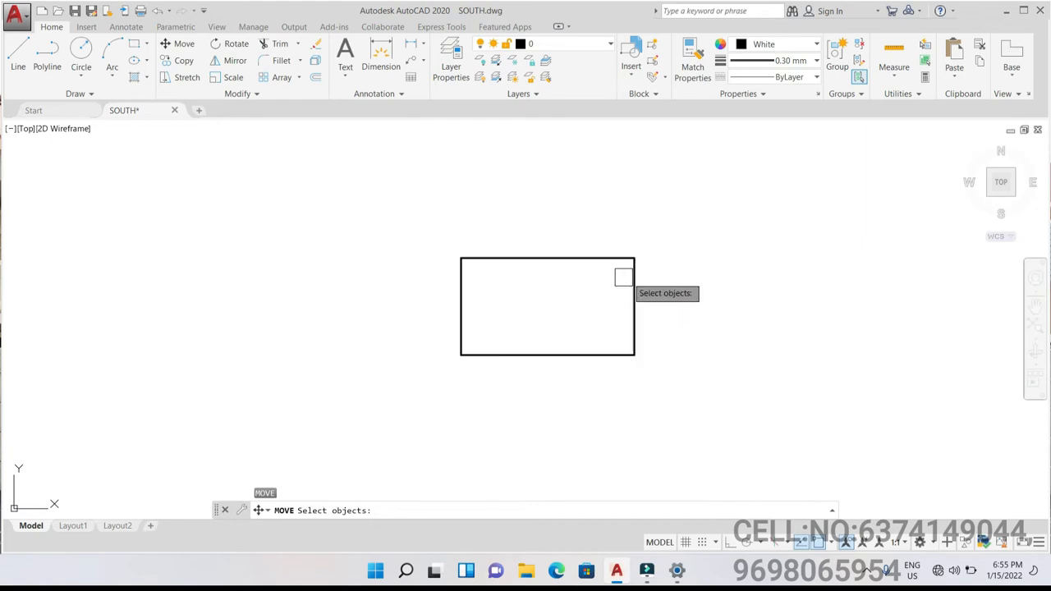
left_click(632, 289)
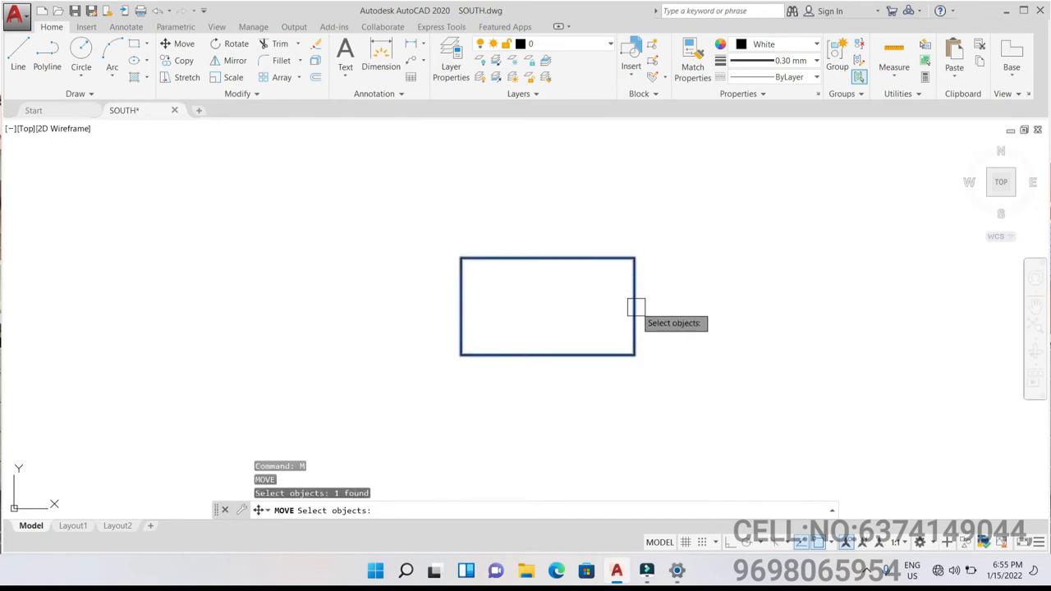
key("Return")
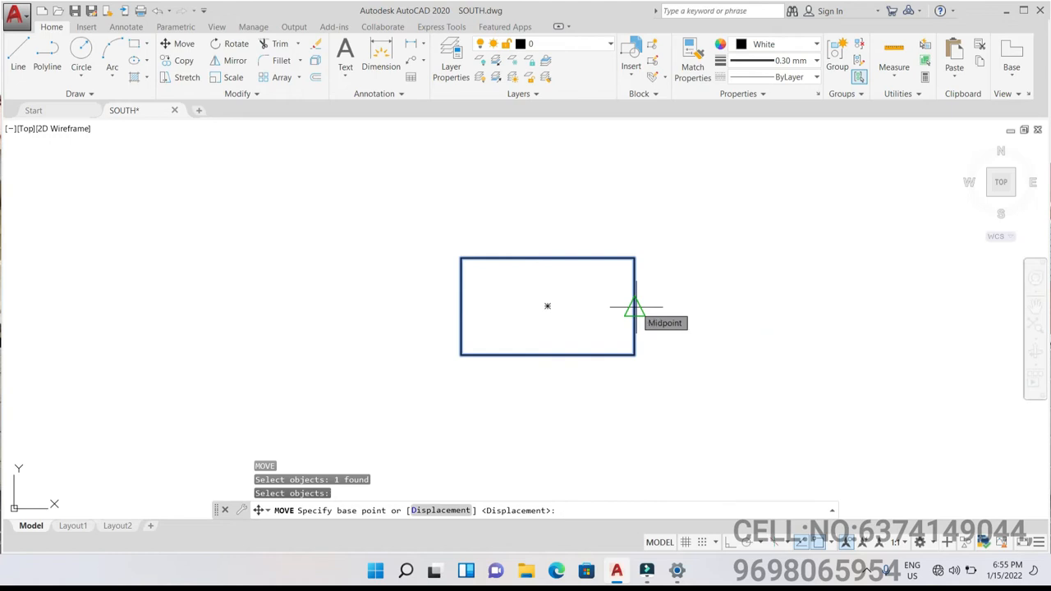
left_click(634, 259)
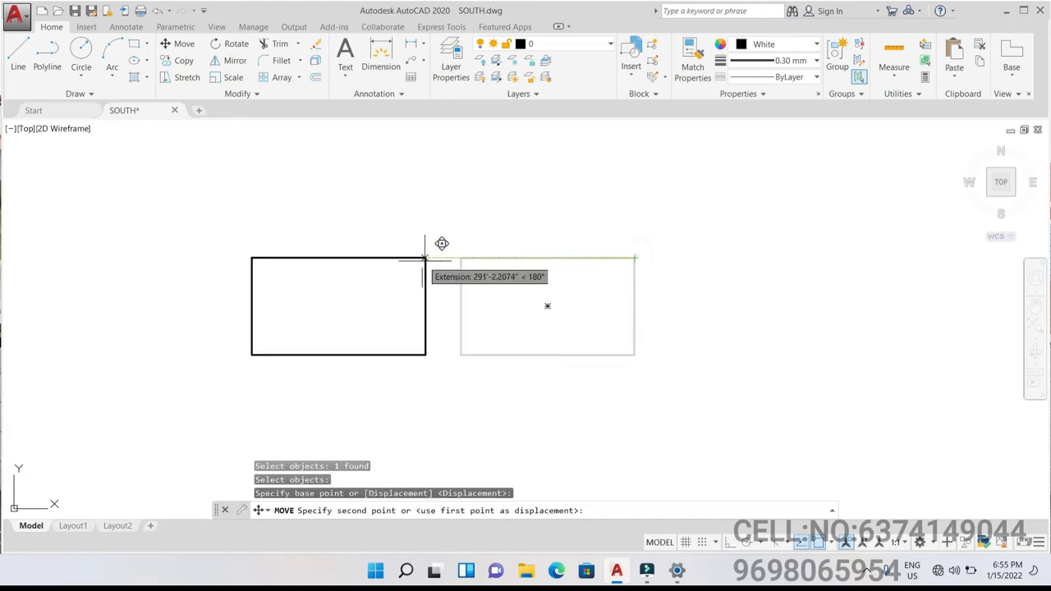
left_click(356, 259)
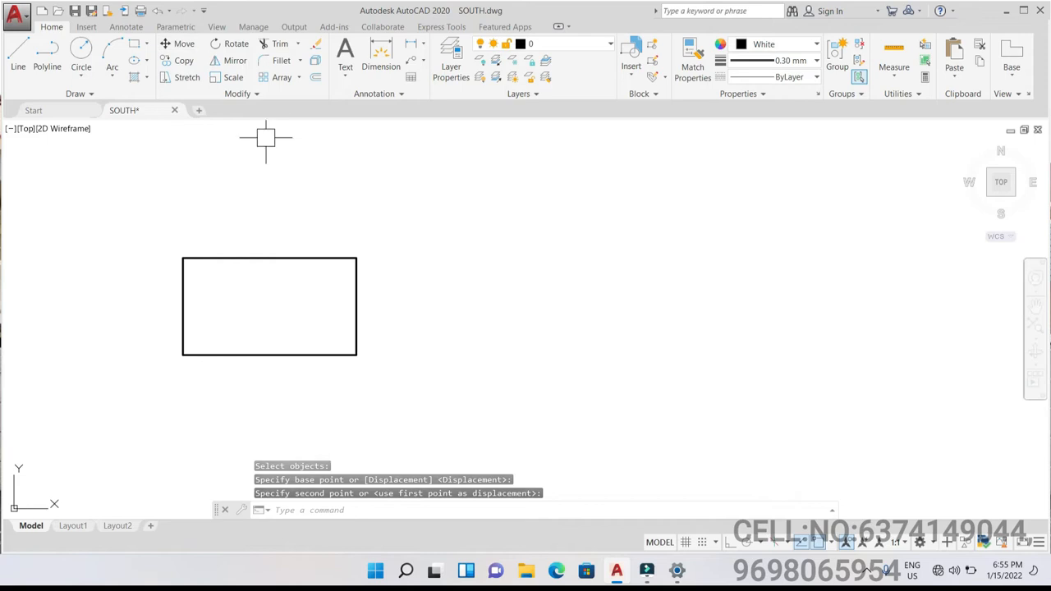
Rotate the rectangle 45 degrees about its lower-left corner, and undo the rotation.
middle_click_drag(251, 266, 369, 276)
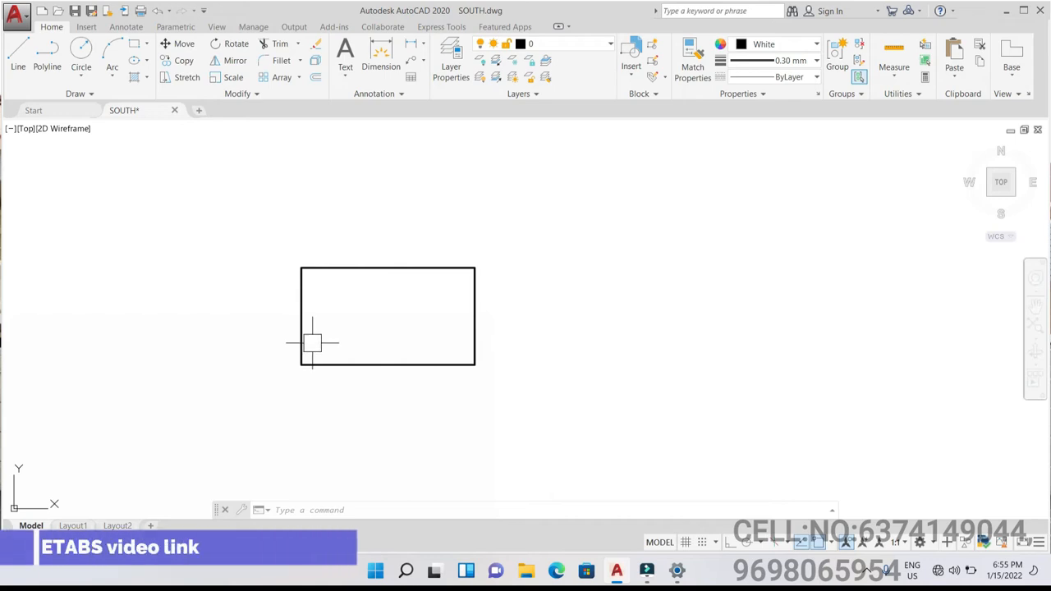
left_click(517, 384)
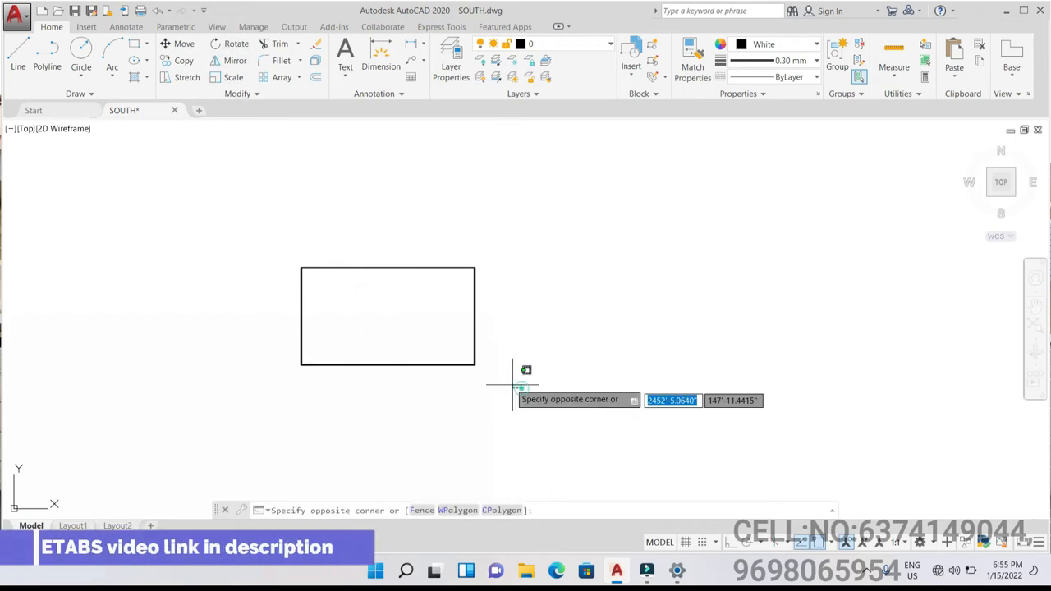
left_click(459, 348)
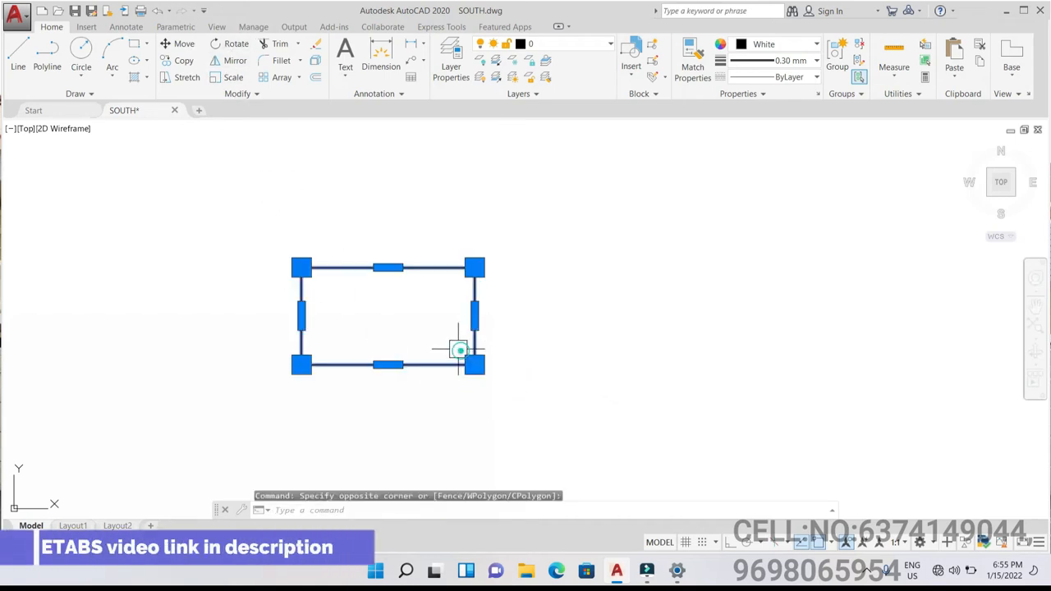
left_click(233, 43)
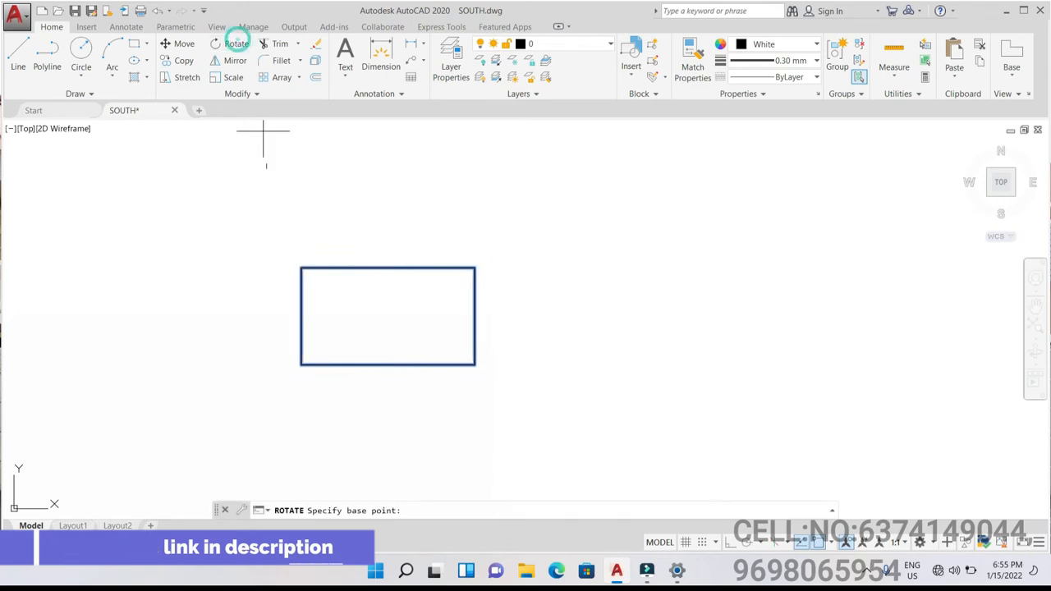
left_click(301, 364)
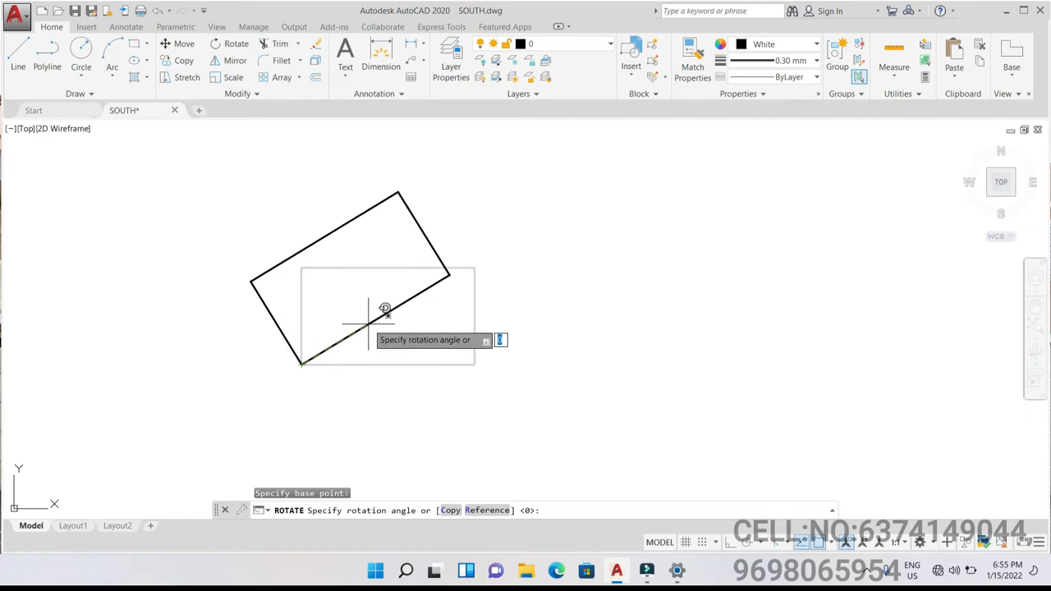
key("Return")
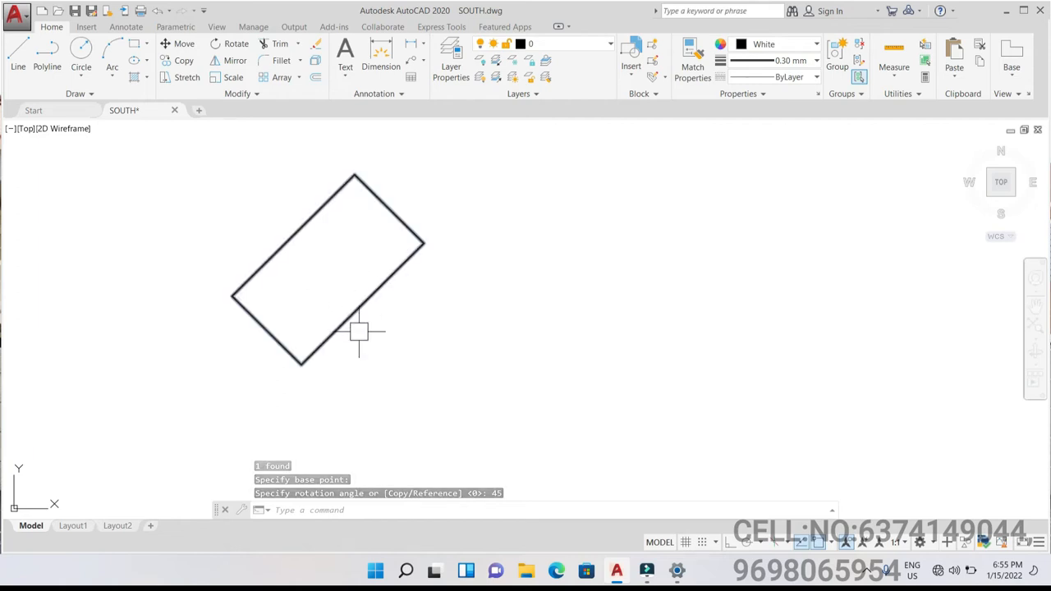
key("ctrl+z")
left_click(445, 375)
left_click(397, 317)
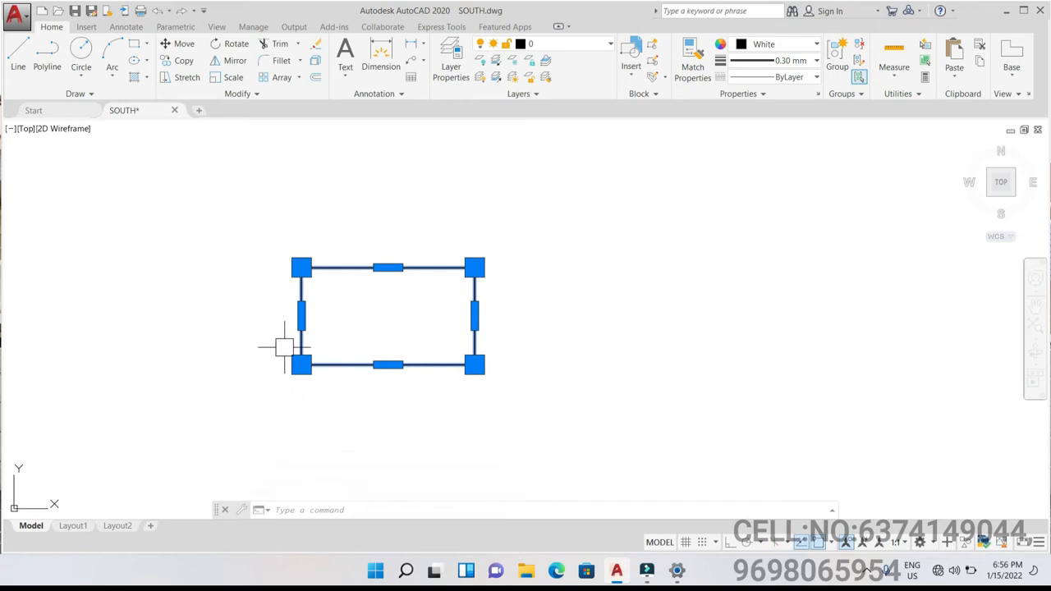
left_click(235, 44)
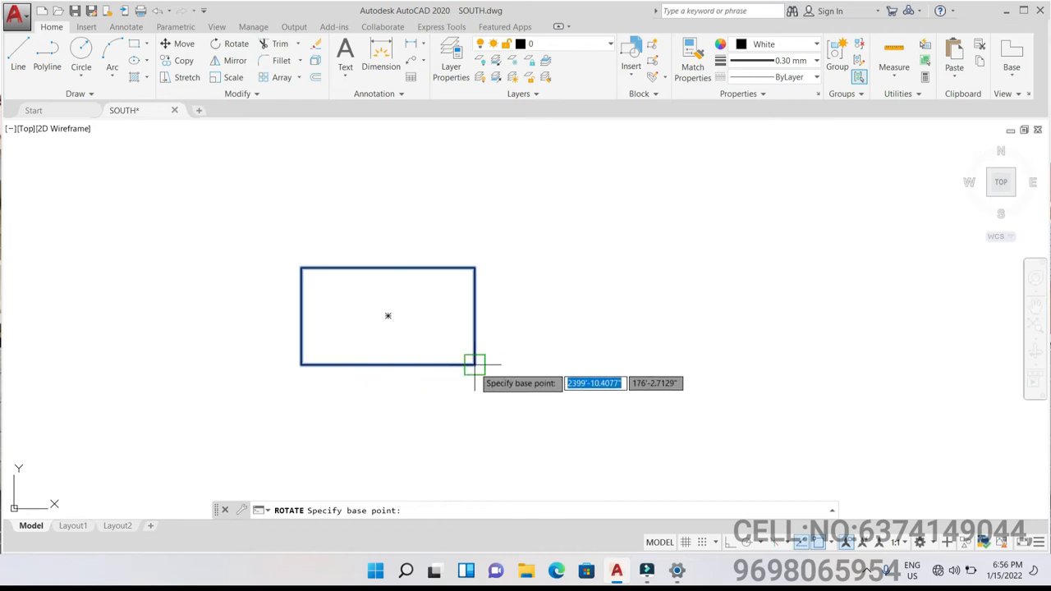
left_click(301, 364)
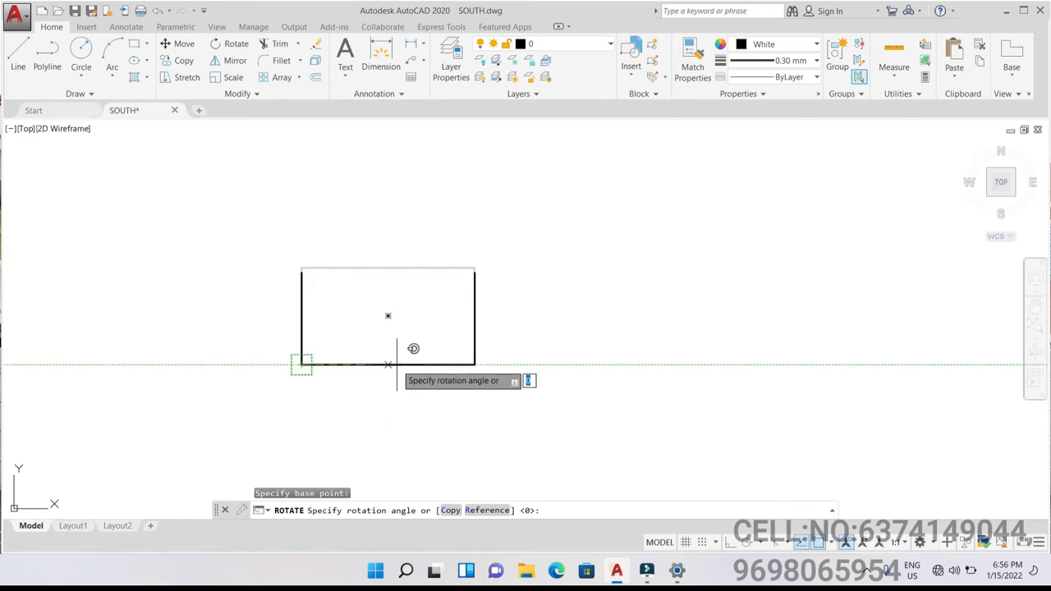
key("Escape")
Copy the rectangle horizontally about 423'-4" to the right, using its lower-right corner as base point, and end the copy command.
left_click(498, 376)
left_click(418, 305)
right_click(417, 304)
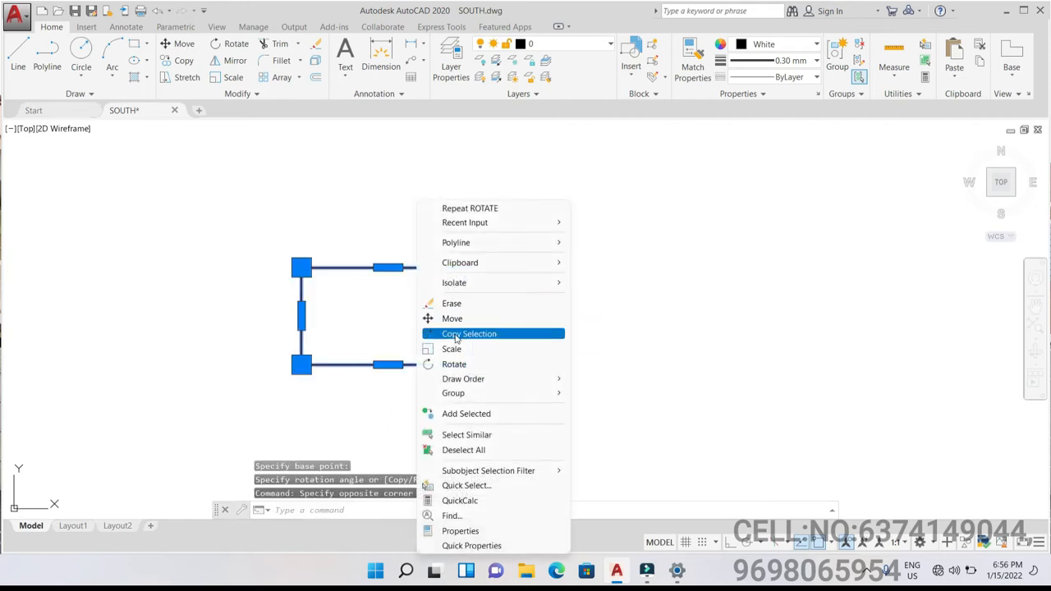
left_click(456, 334)
left_click(475, 365)
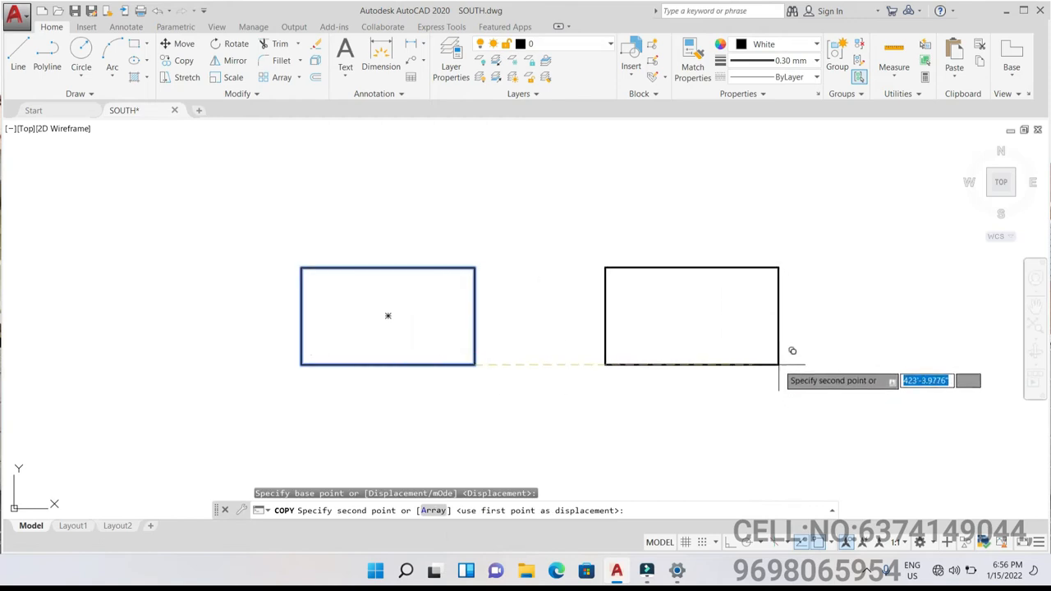
left_click(778, 365)
right_click(555, 185)
left_click(568, 202)
Rotate the original rectangle on the left 45 degrees about its lower-left corner.
left_click(530, 293)
left_click(463, 267)
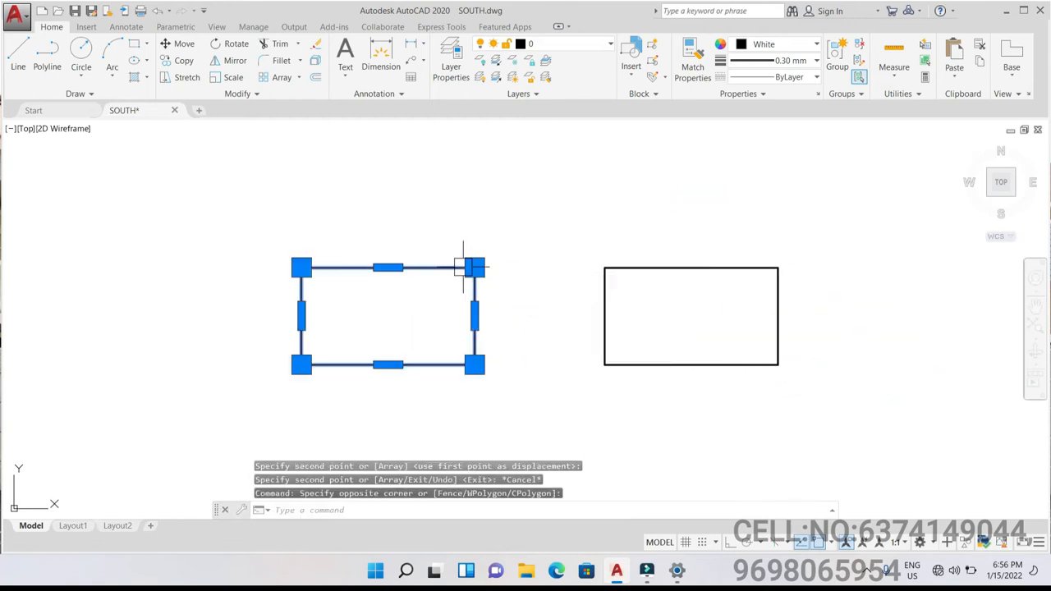
left_click(231, 44)
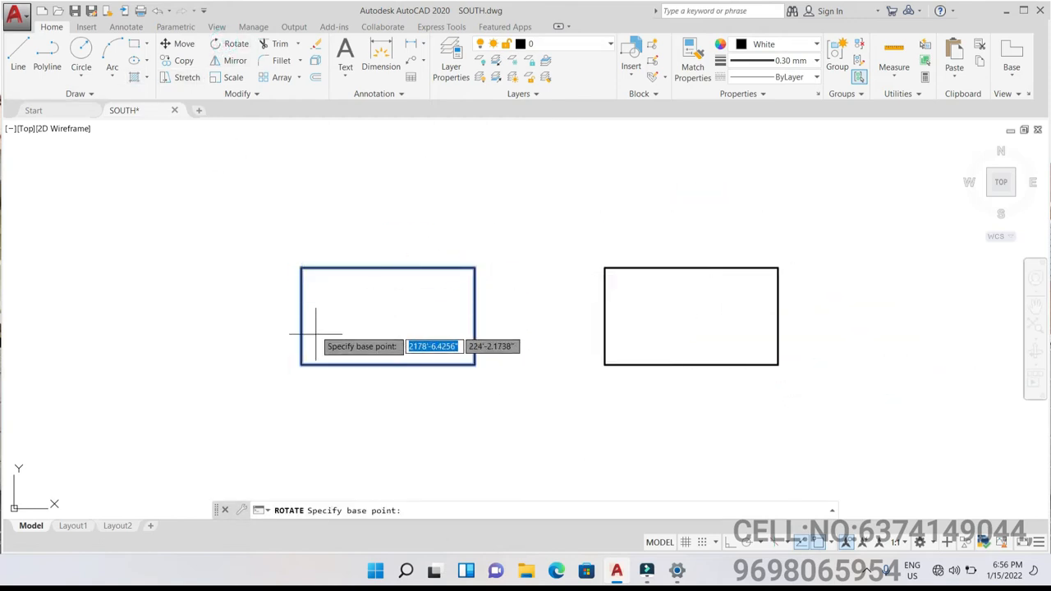
left_click(301, 364)
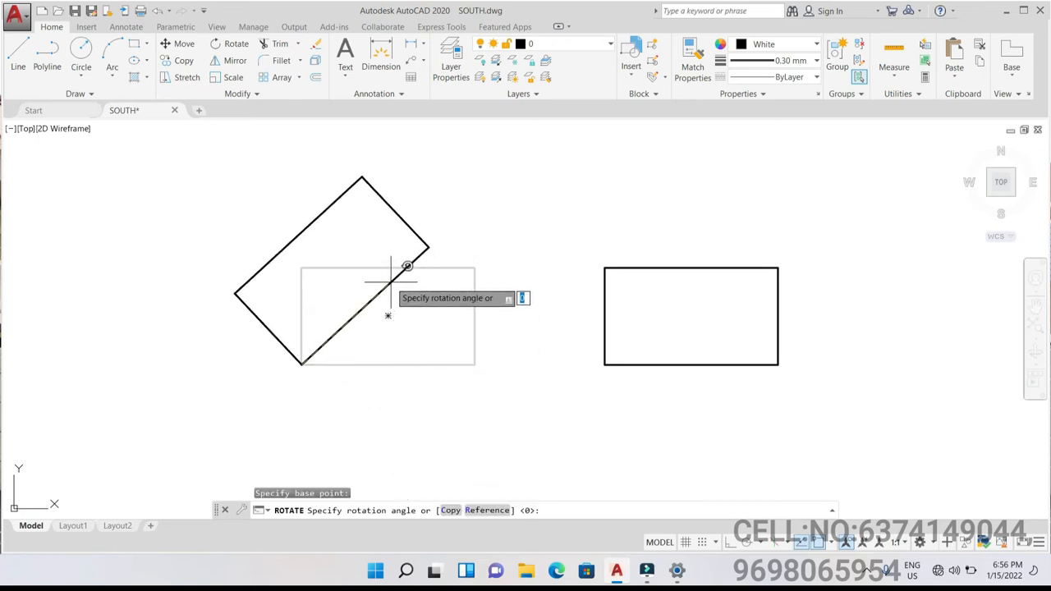
type("45")
key("Return")
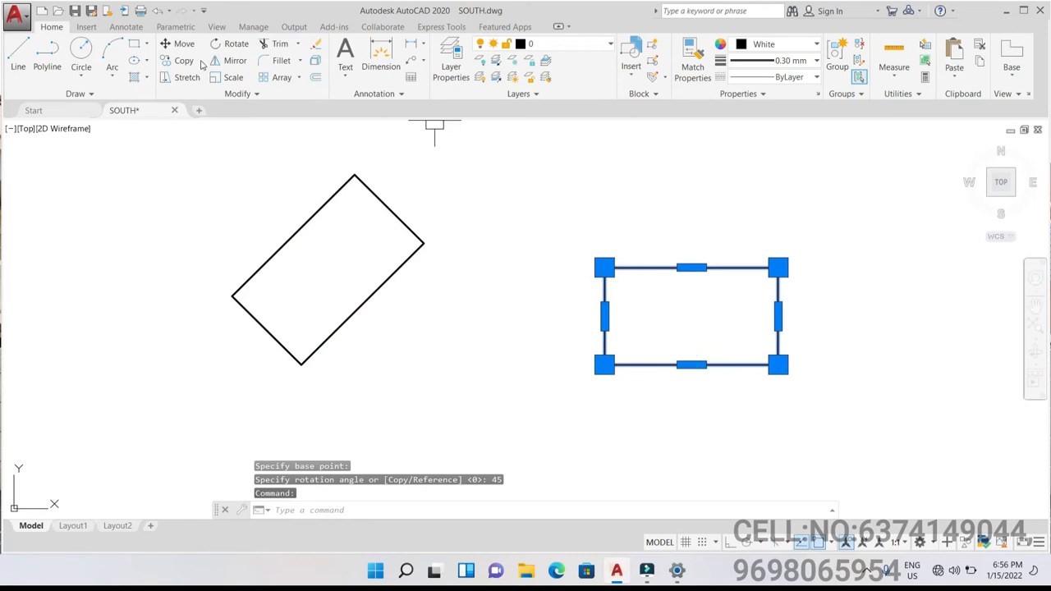
Rotate the copied rectangle on the right 45 degrees about its lower-right corner.
left_click(241, 46)
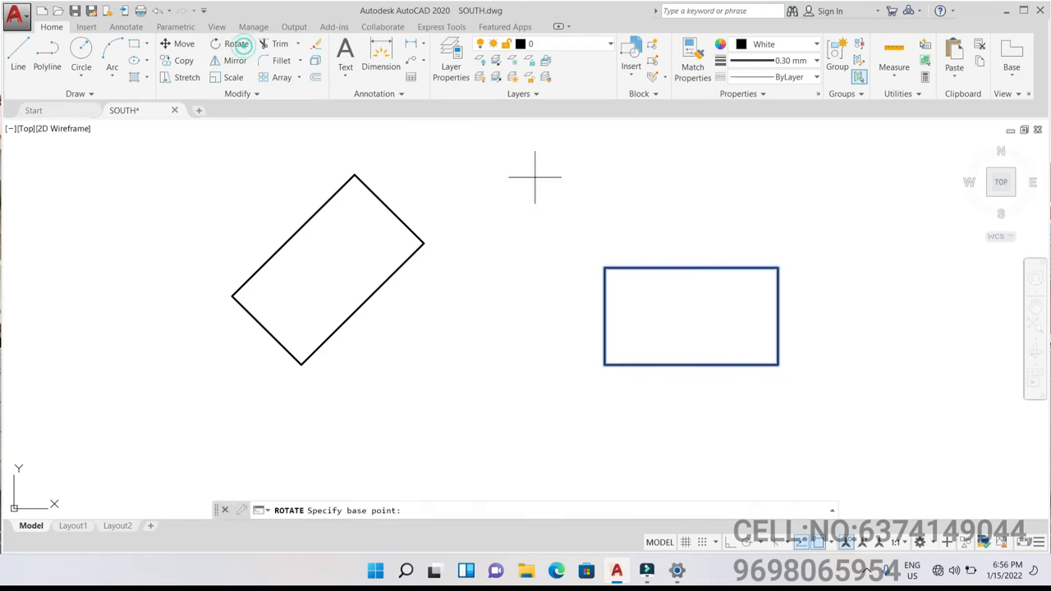
left_click(777, 365)
type("4")
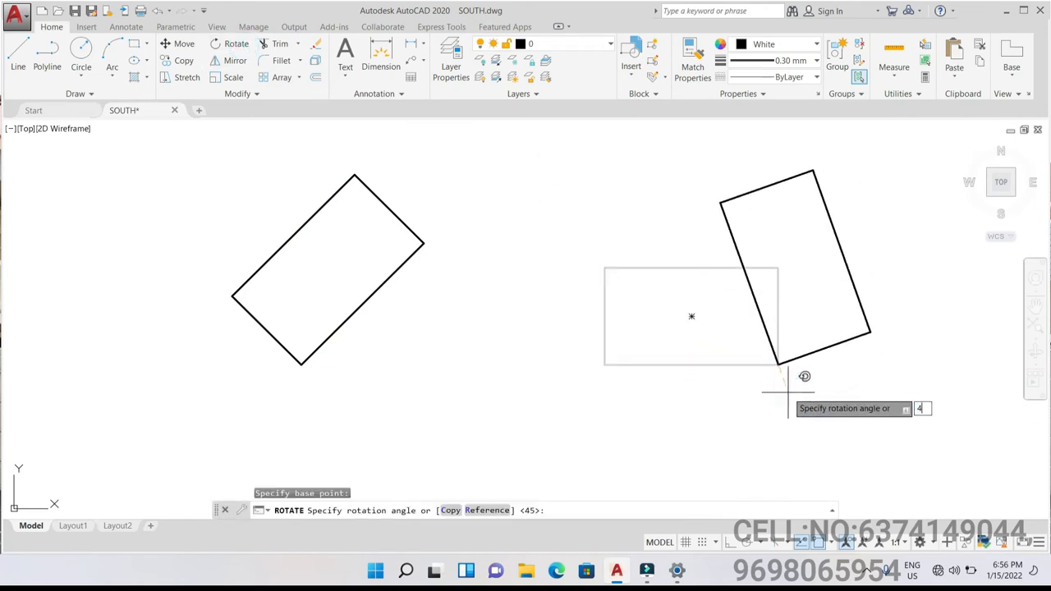
type("5")
key("Return")
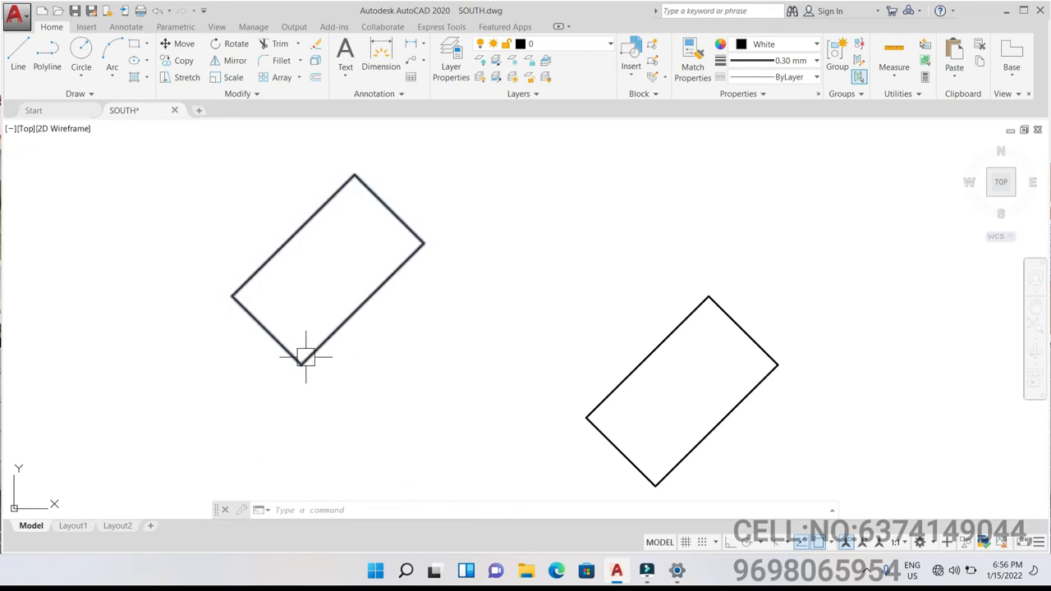
Select both rotated rectangles together and erase them from the drawing.
left_click(635, 403)
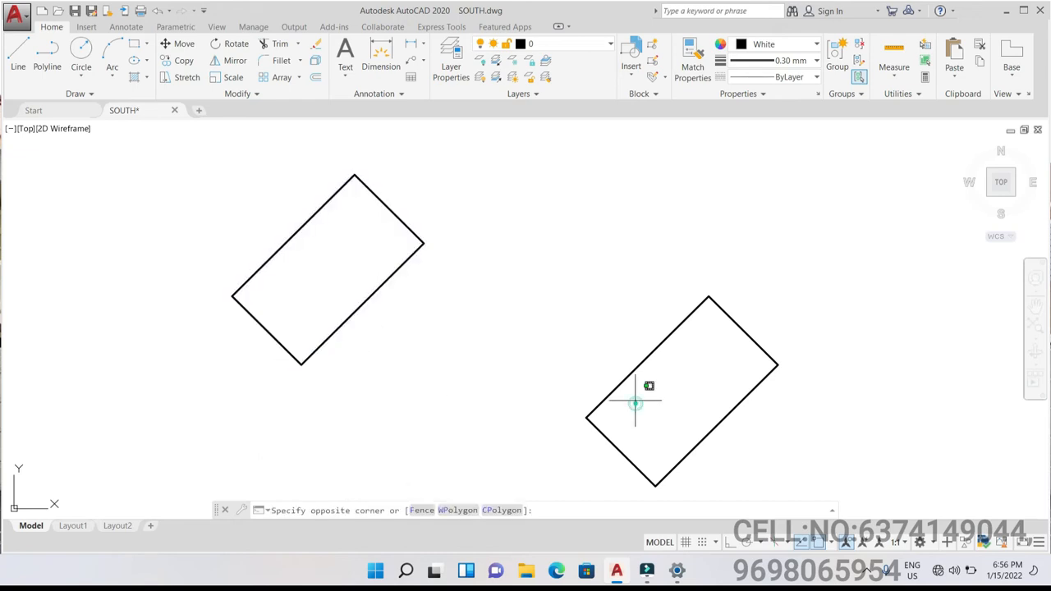
left_click(331, 280)
key("Delete")
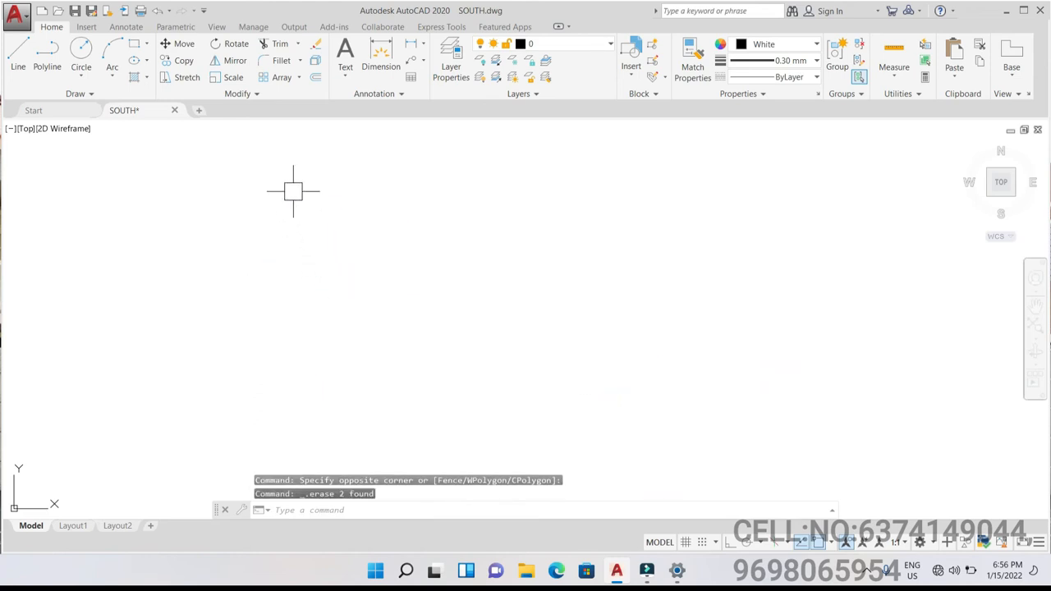
Draw a new, larger rectangle freehand in the upper-left part of the empty drawing area.
left_click(299, 45)
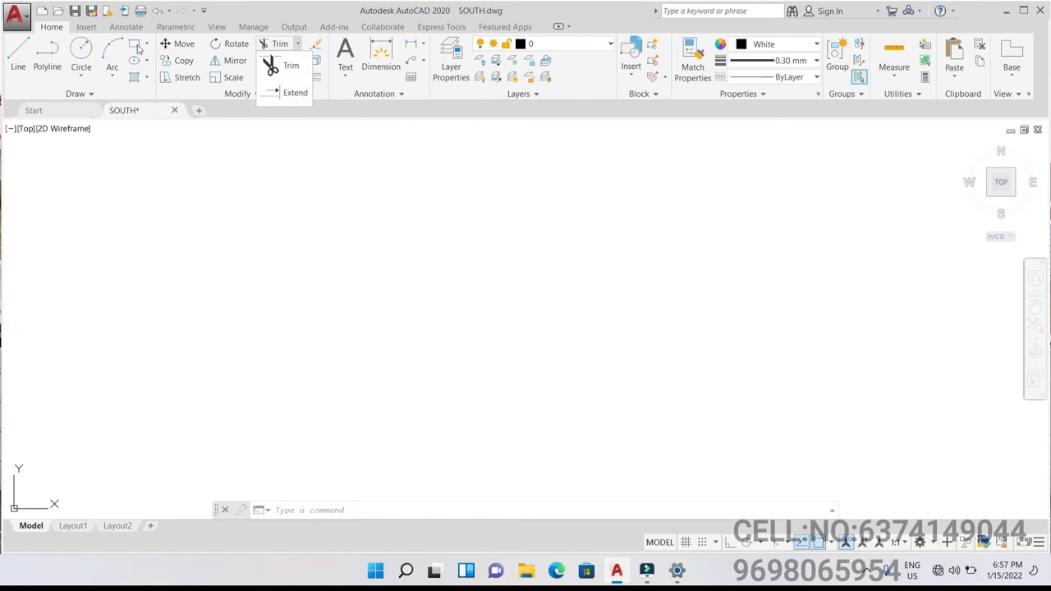
left_click(136, 46)
left_click(281, 165)
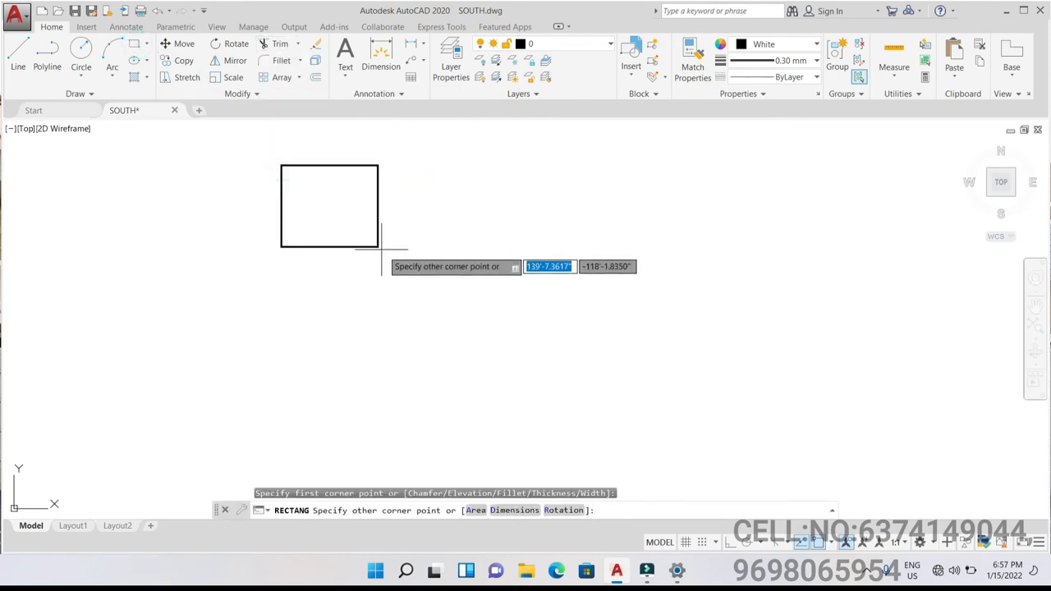
left_click(494, 315)
Copy the new rectangle diagonally down to the right by its upper-left corner, so the copy overlaps the original, and end the command.
left_click(538, 333)
left_click(405, 258)
right_click(406, 258)
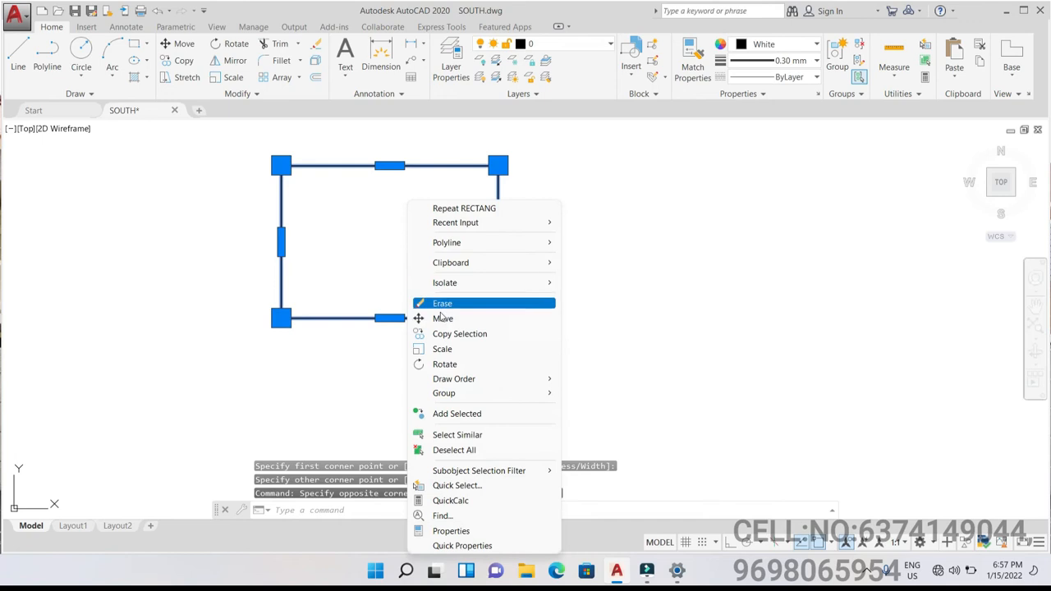
left_click(450, 333)
left_click(281, 165)
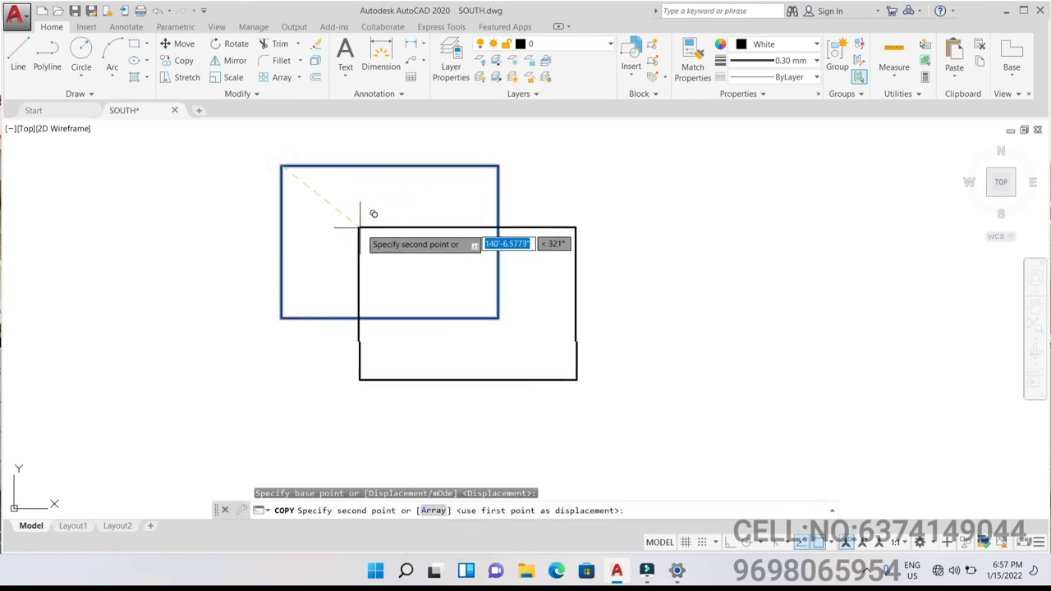
left_click(389, 241)
right_click(544, 203)
left_click(560, 216)
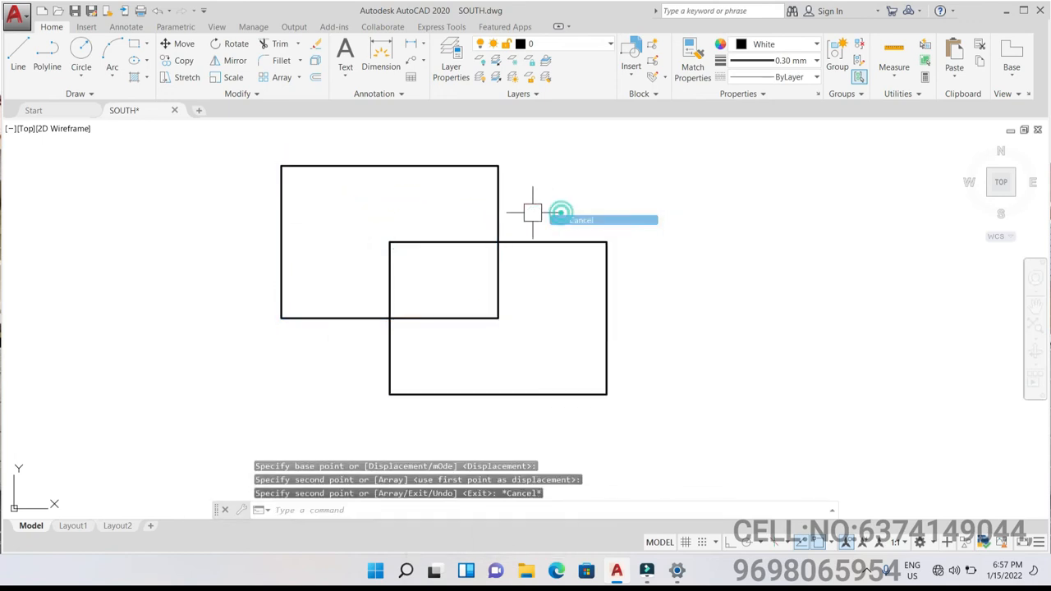
scroll(490, 213, "up", 2)
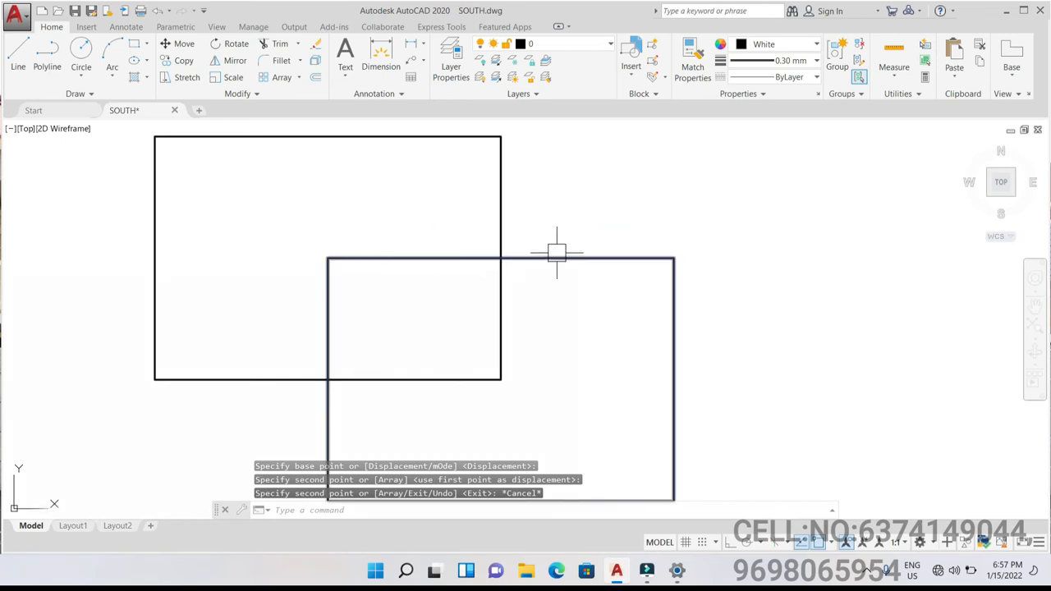